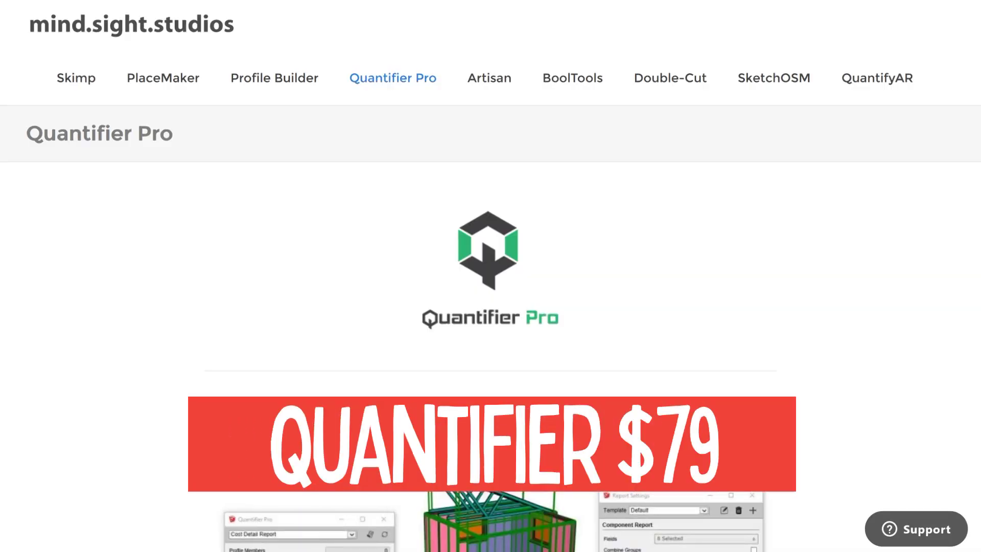
- Read through the Quantifier Pro product page, covering its area, volume, weight and cost calculation features
scroll(490, 276, "down", 7)
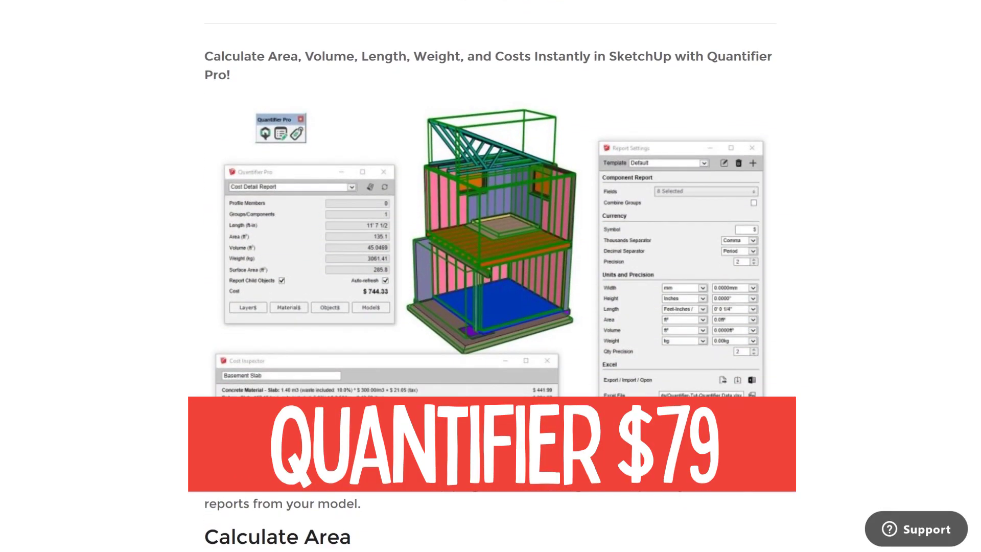
scroll(490, 276, "down", 9)
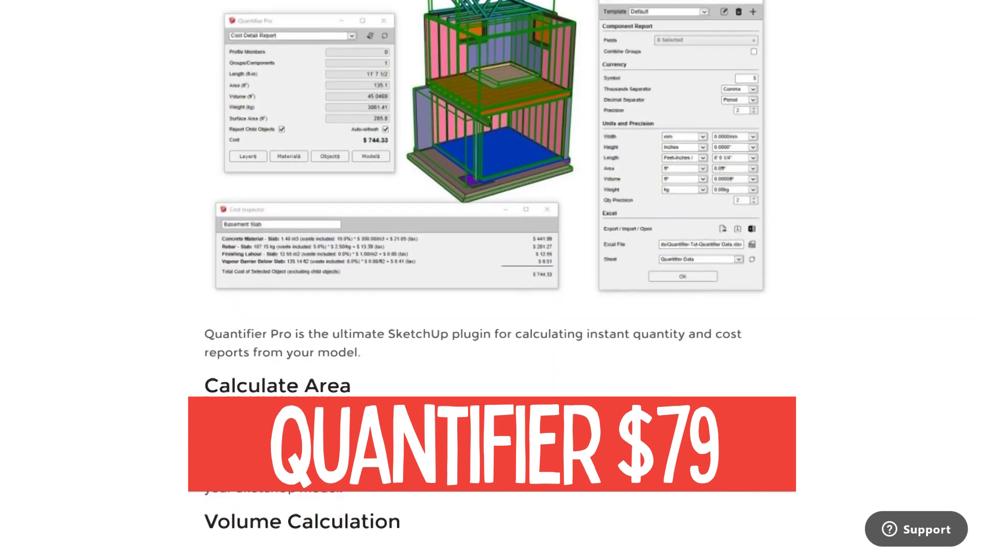
scroll(490, 276, "down", 6)
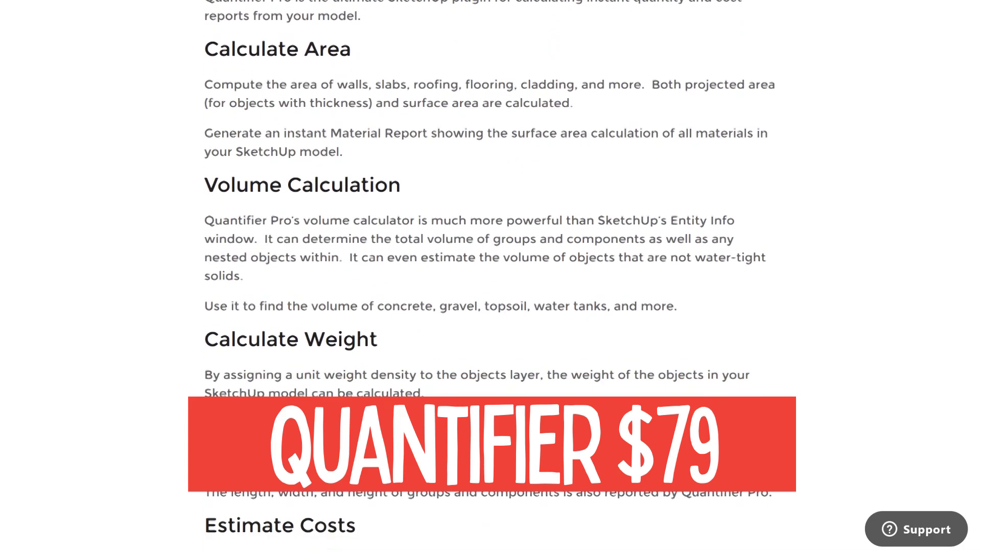
scroll(491, 276, "down", 4)
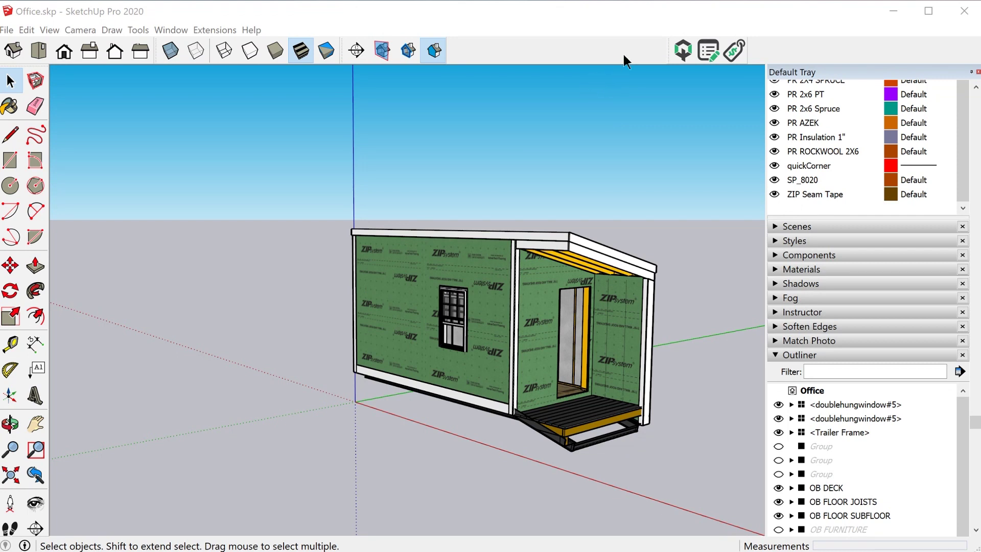
- Switch to SketchUp, open the Quantifier Pro cost detail report, and select the entire office model to read its total cost
left_click(683, 50)
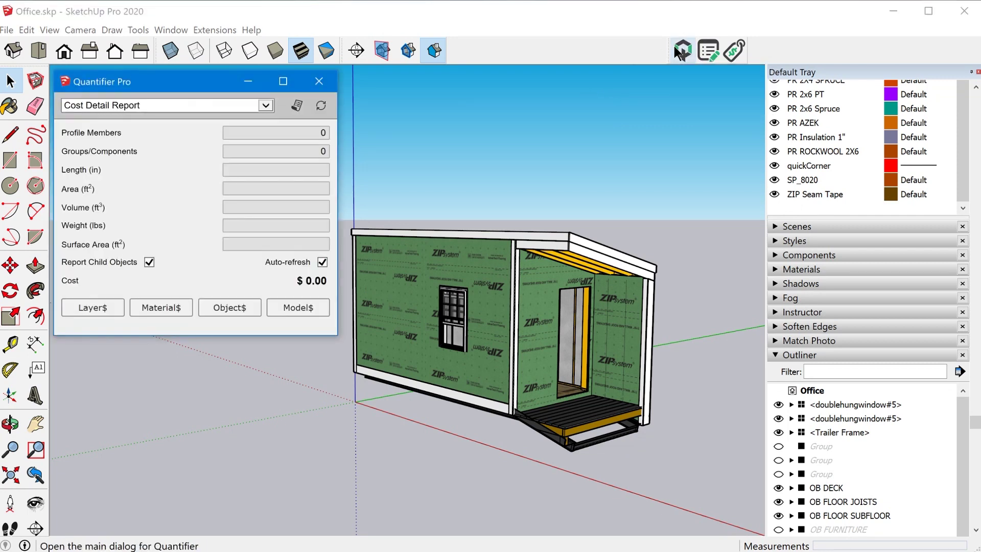
key("ctrl+a")
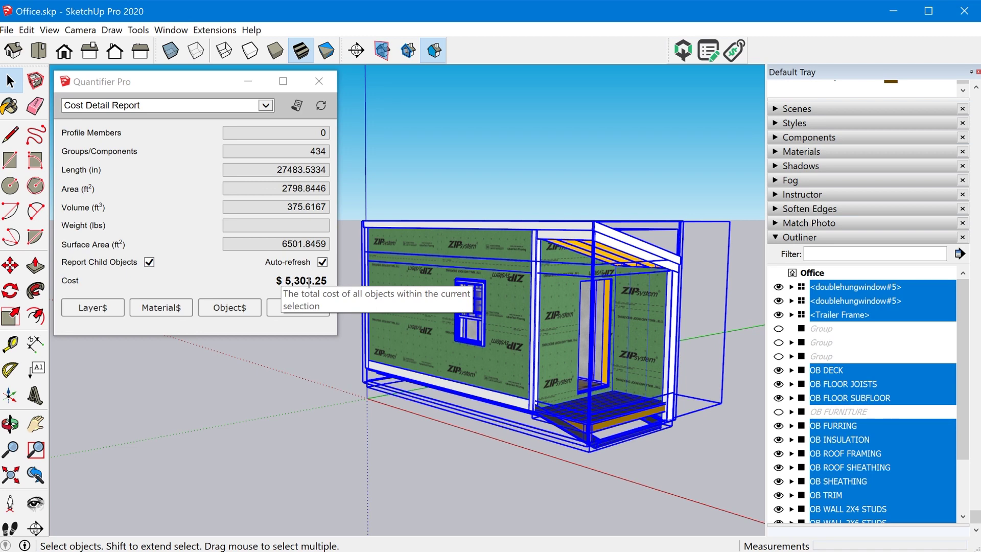
scroll(548, 314, "up", 1)
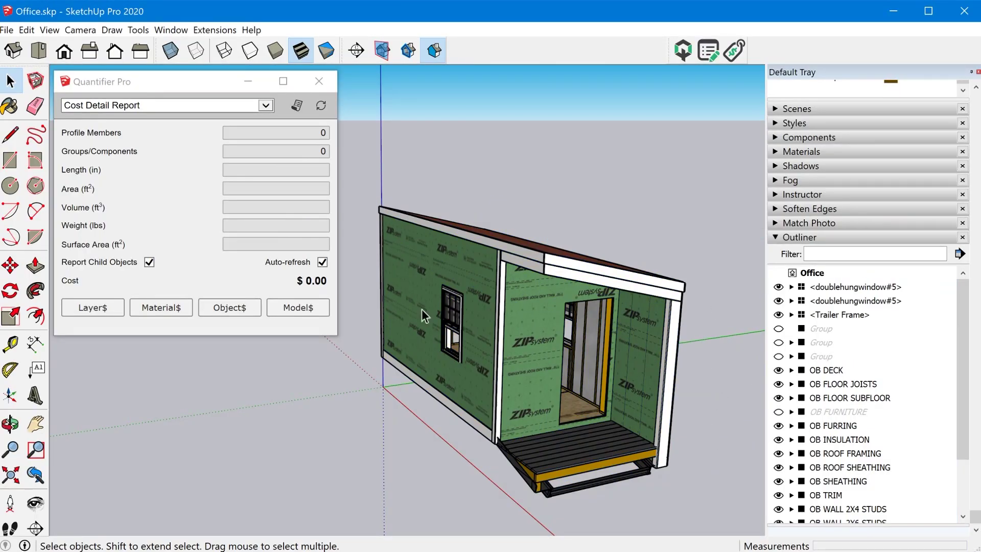
- Hide all the OB building groups and both double-hung windows, leaving only the trailer frame visible
scroll(872, 397, "down", 2)
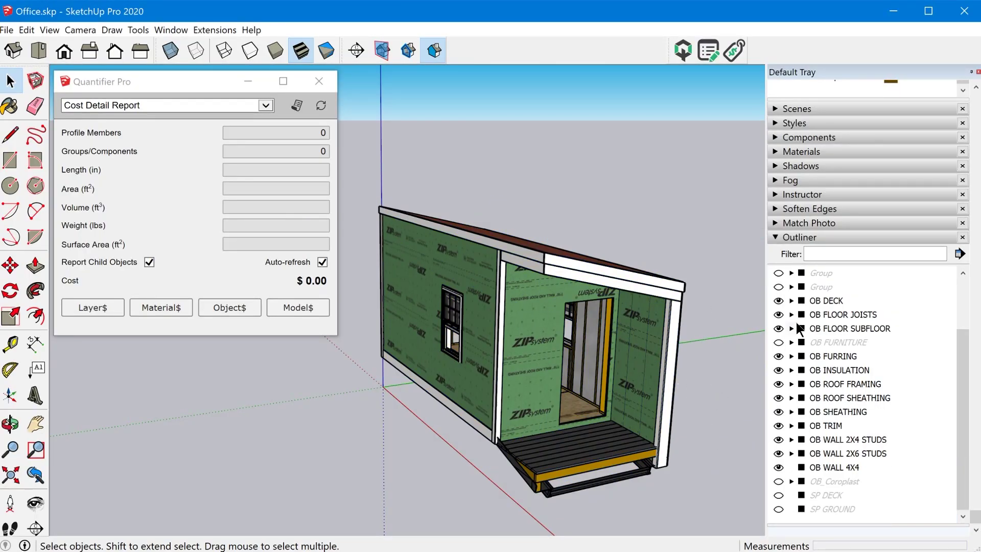
left_click(778, 301)
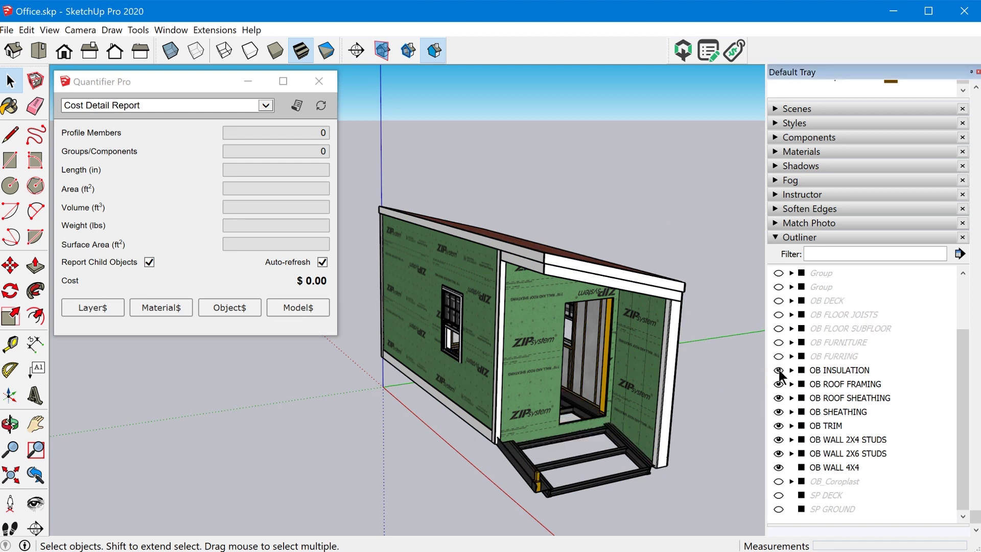
left_click(778, 412)
left_click(778, 426)
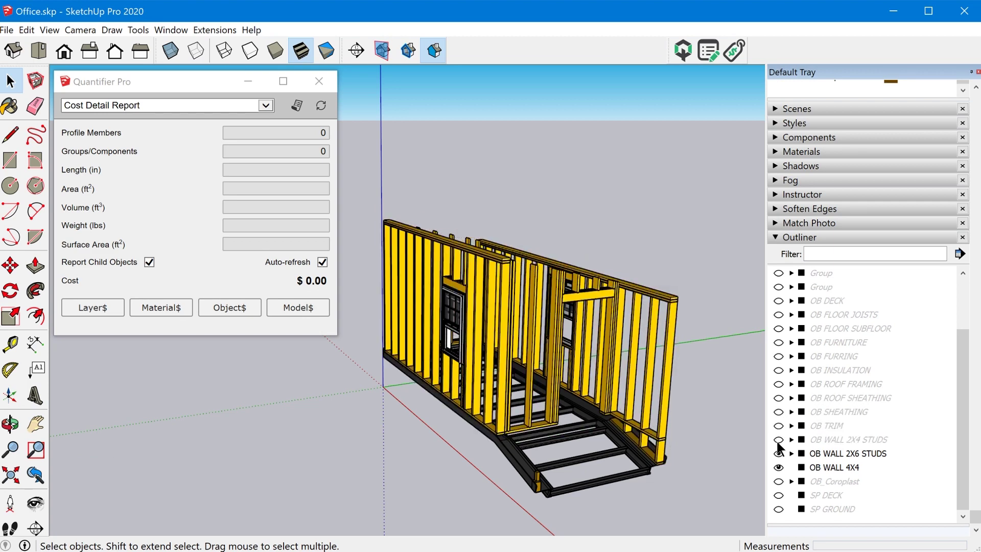
left_click(779, 454)
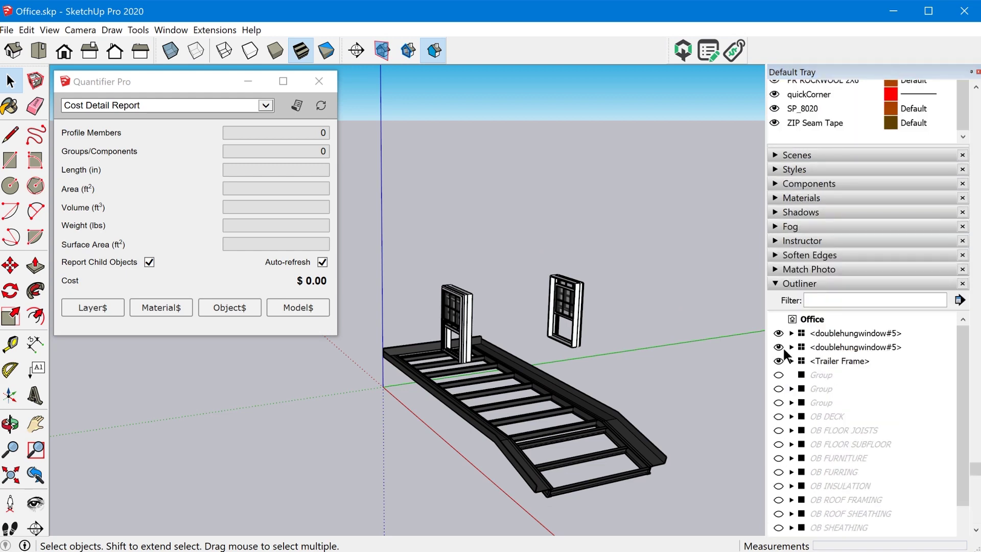
left_click(778, 348)
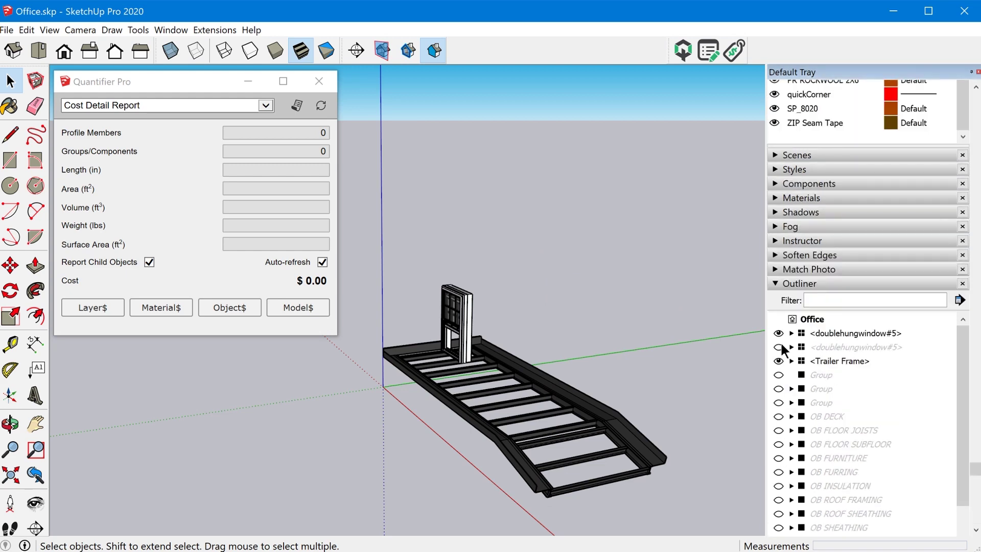
- Select the trailer frame and open its object cost data from the cost report
left_click(612, 425)
mouse_move(549, 412)
middle_mouse_down()
mouse_move(649, 377)
mouse_move(605, 339)
mouse_move(550, 414)
middle_mouse_up()
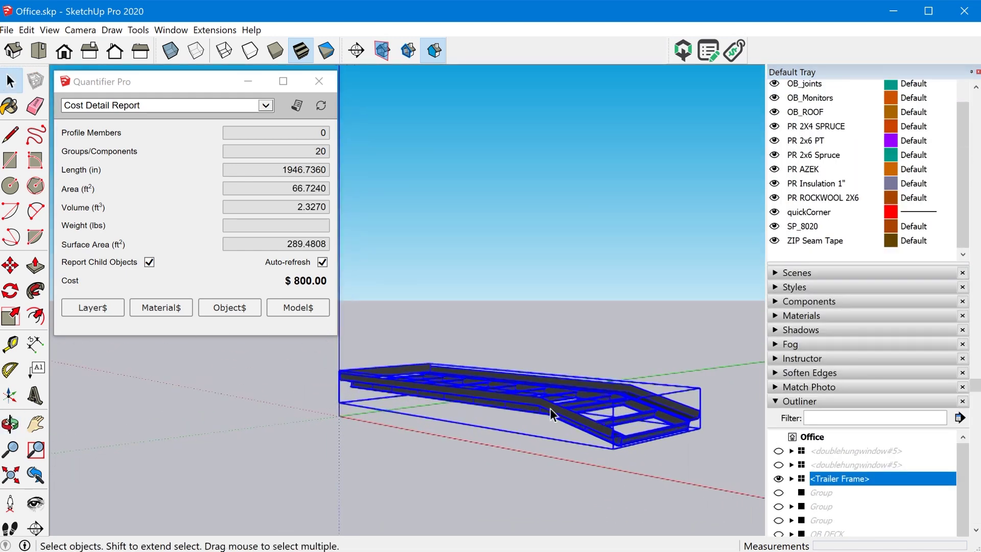
scroll(550, 409, "up", 2)
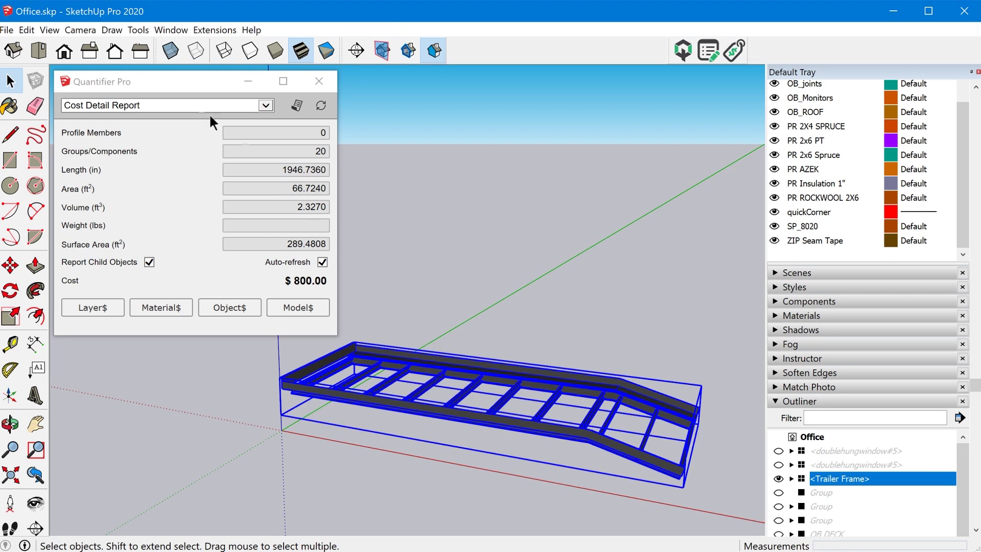
left_click(176, 81)
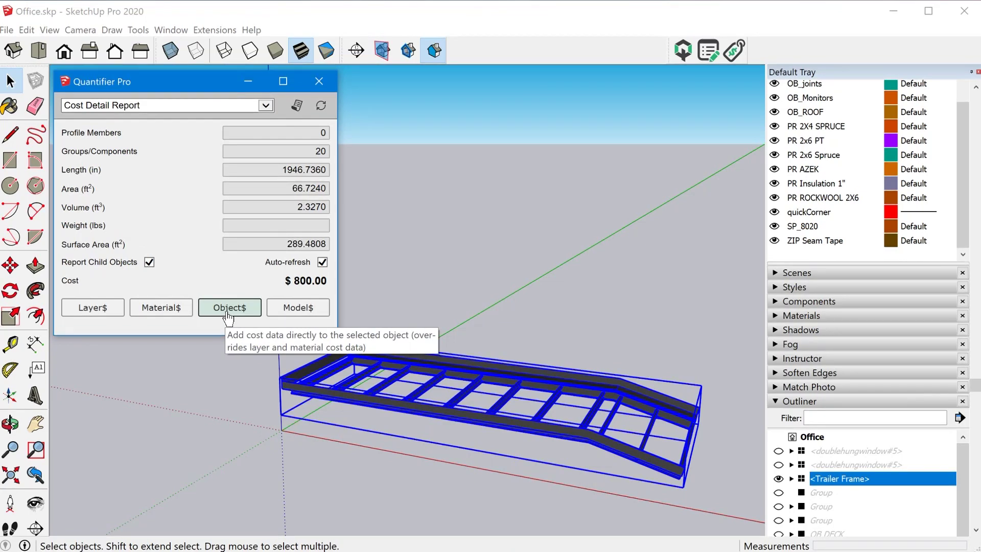
left_click(228, 316)
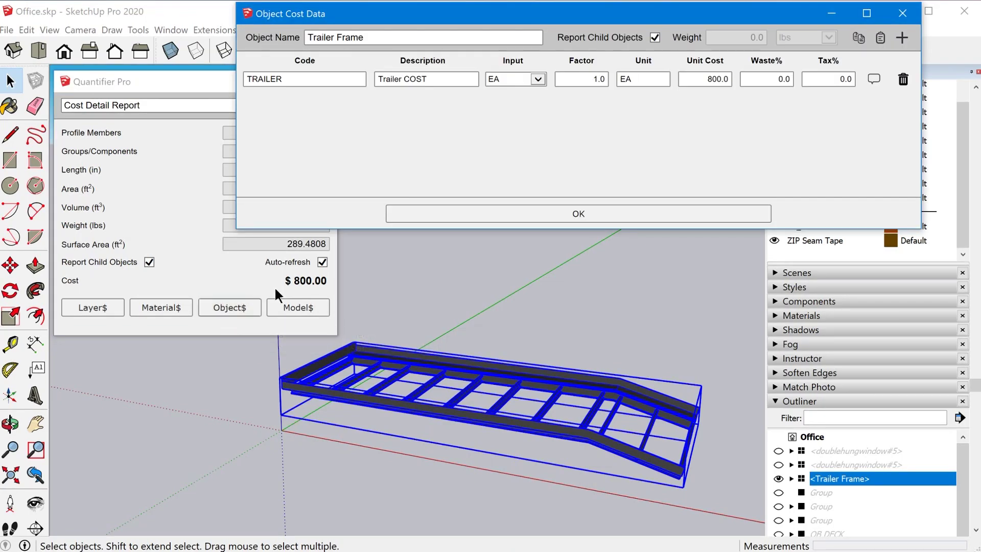
- Examine the unit cost and input type of the trailer frame's existing cost line
left_click_drag(516, 15, 523, 57)
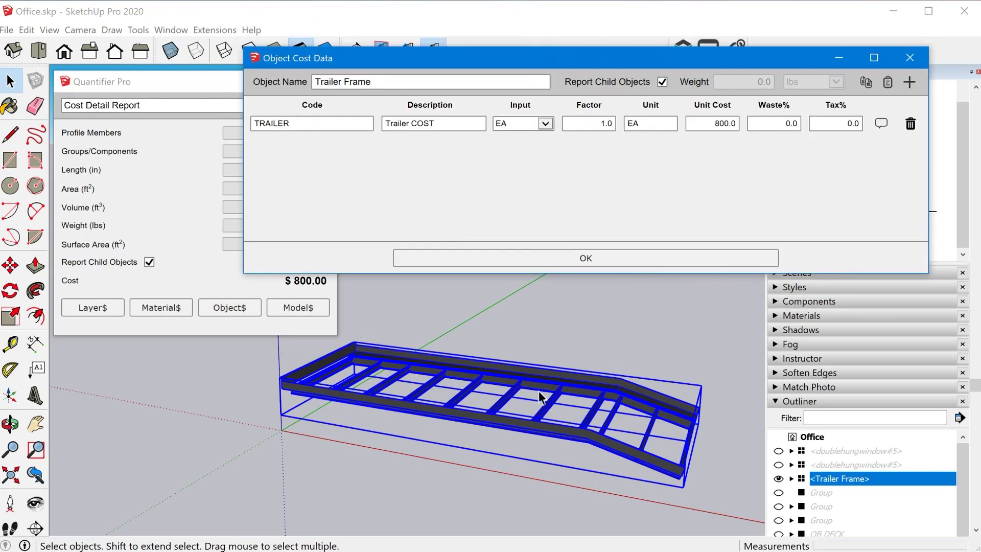
left_click(577, 334)
left_click(573, 381)
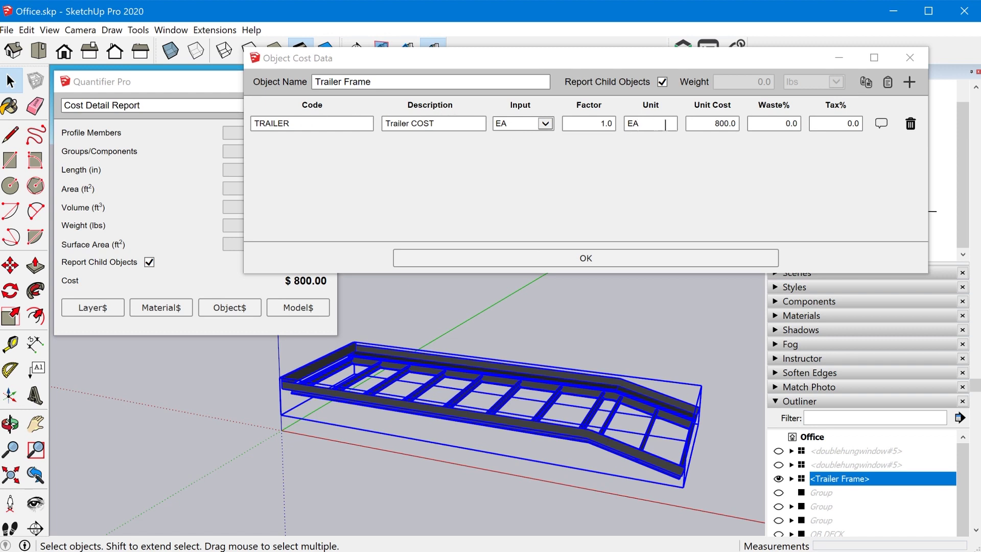
left_click(697, 128)
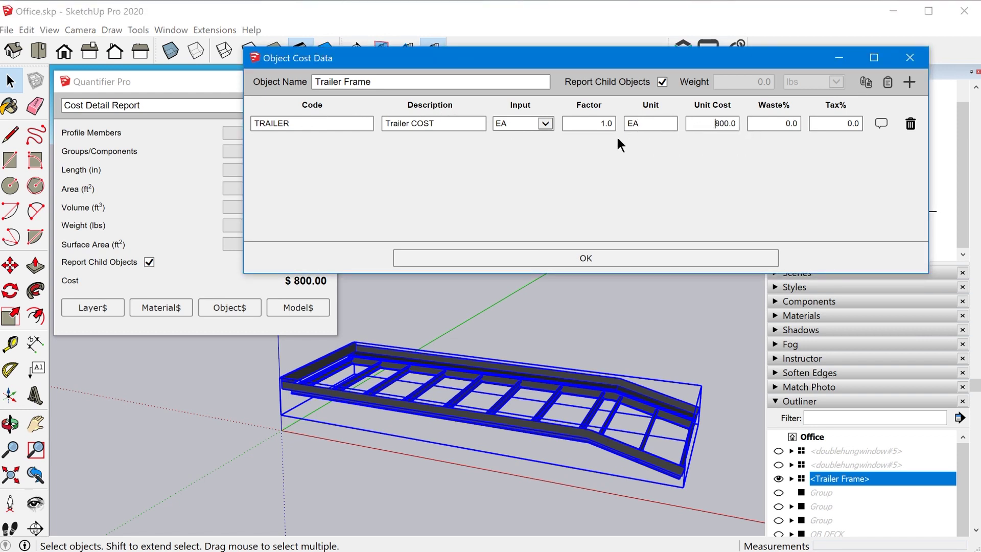
left_click(550, 124)
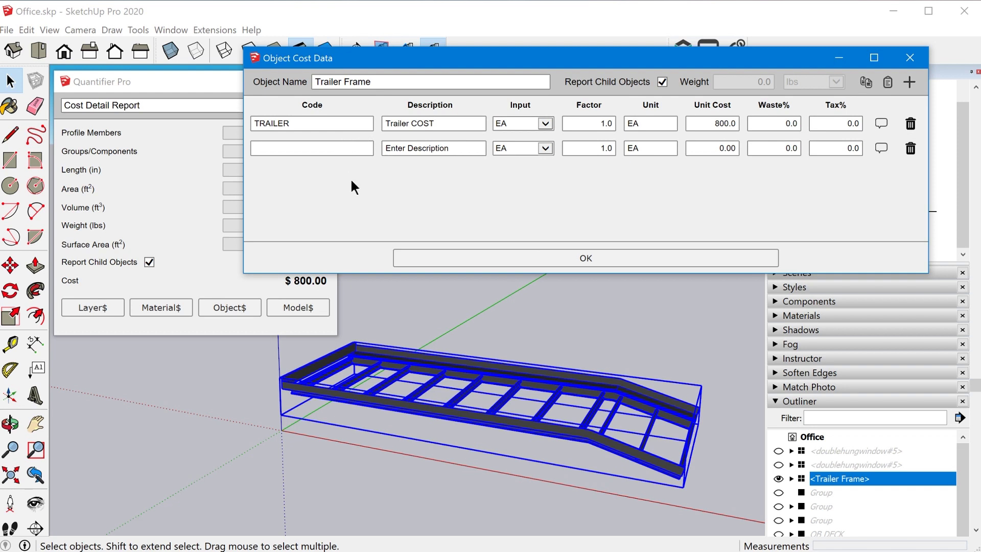
- Add a second cost line with code TRAILER to the trailer frame, fill in its description and unit cost, and save the cost data
type("TRAILER")
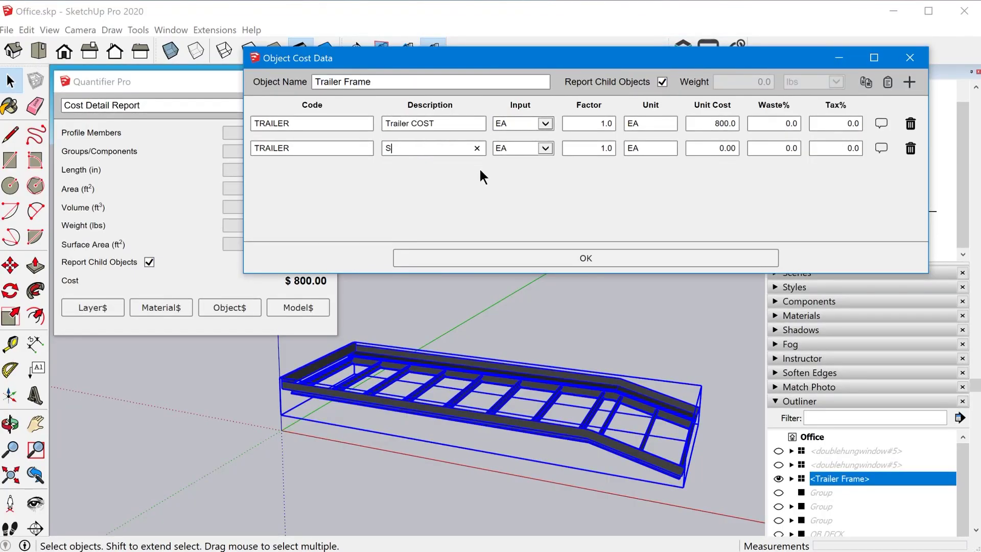
key("Tab")
key("Tab")
key("Tab")
key("Tab")
left_click(635, 262)
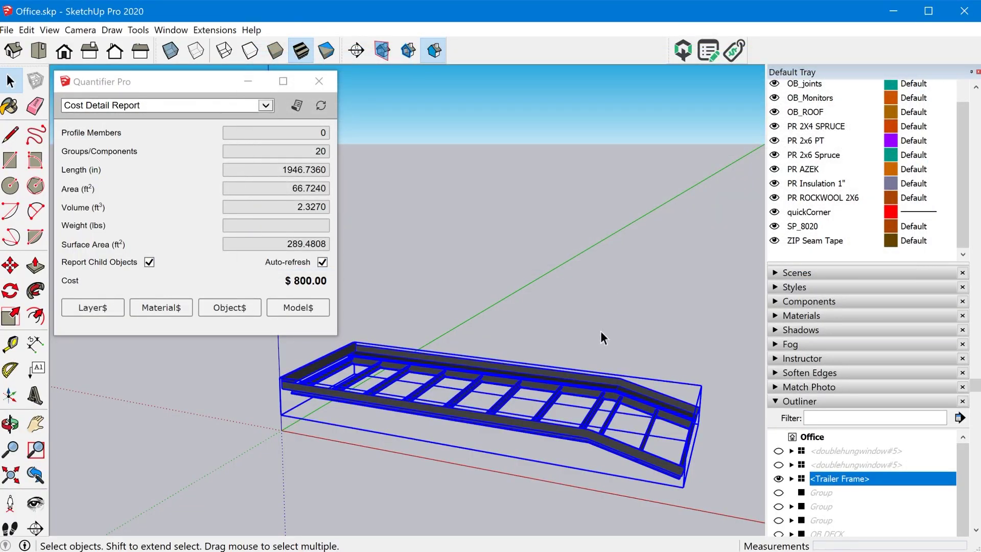
- Deselect and reselect the trailer frame to refresh its total in the cost detail report
left_click(583, 380)
left_click(581, 379)
left_click_drag(283, 281, 294, 287)
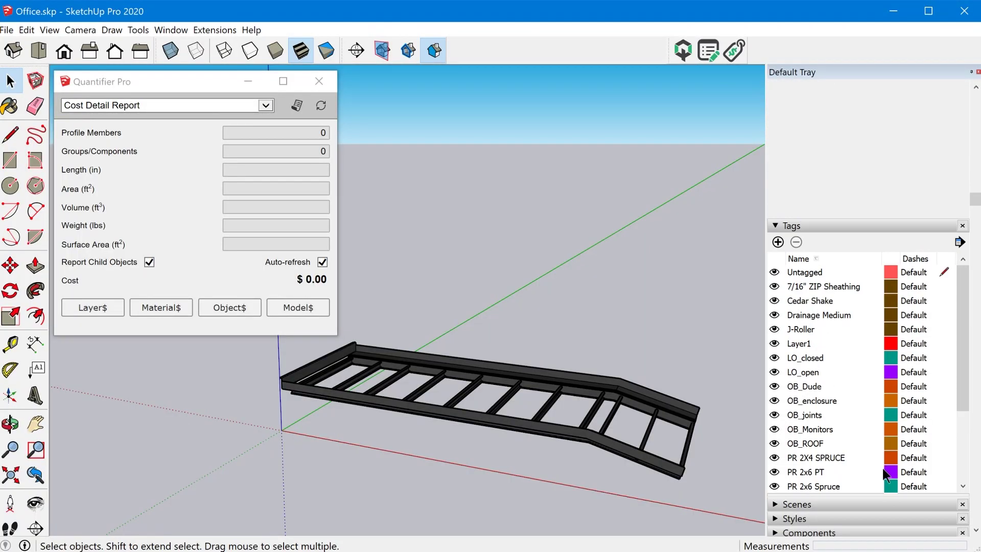
scroll(575, 388, "up", 1)
left_click(576, 388)
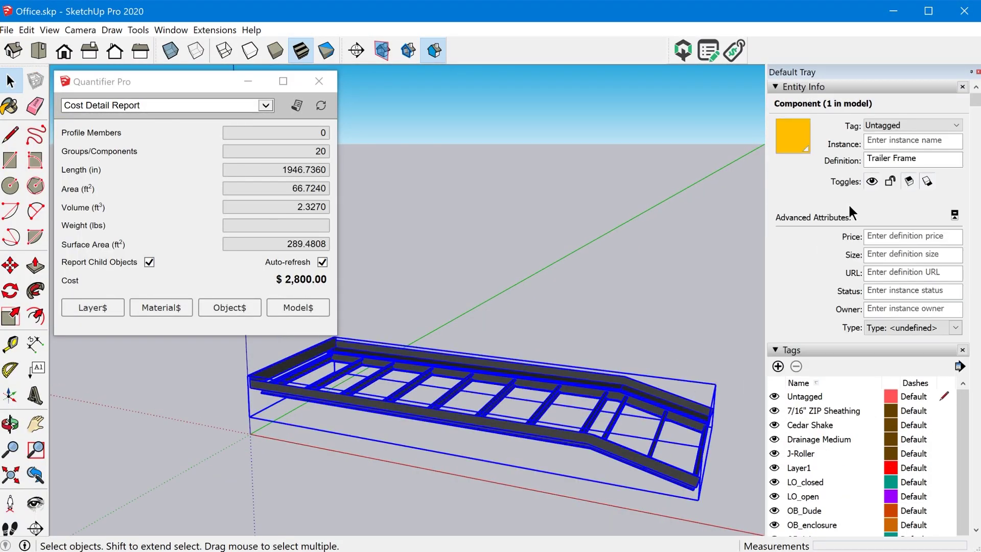
- Inspect the trailer frame's built-in Price attribute and open SketchUp's native Generate Report command
left_click(891, 235)
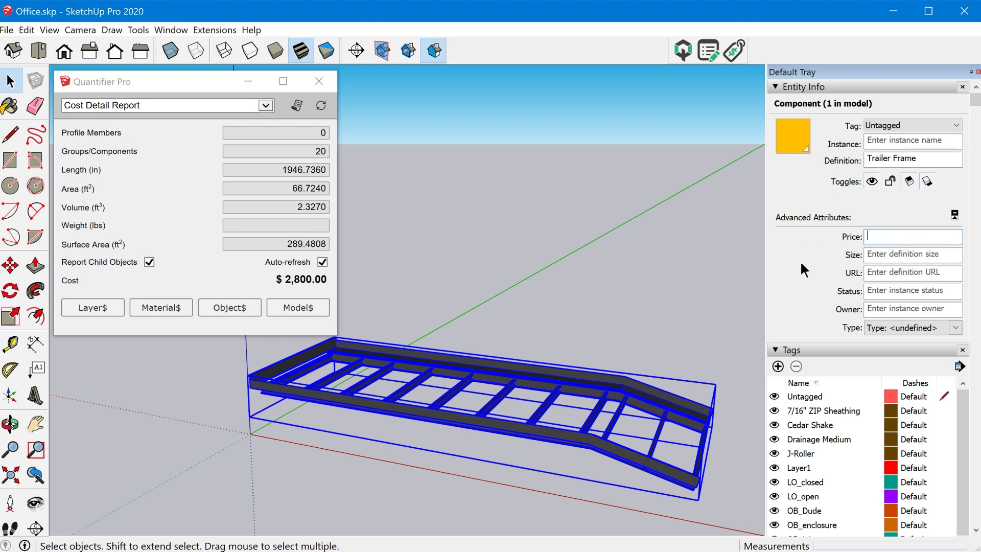
left_click(6, 29)
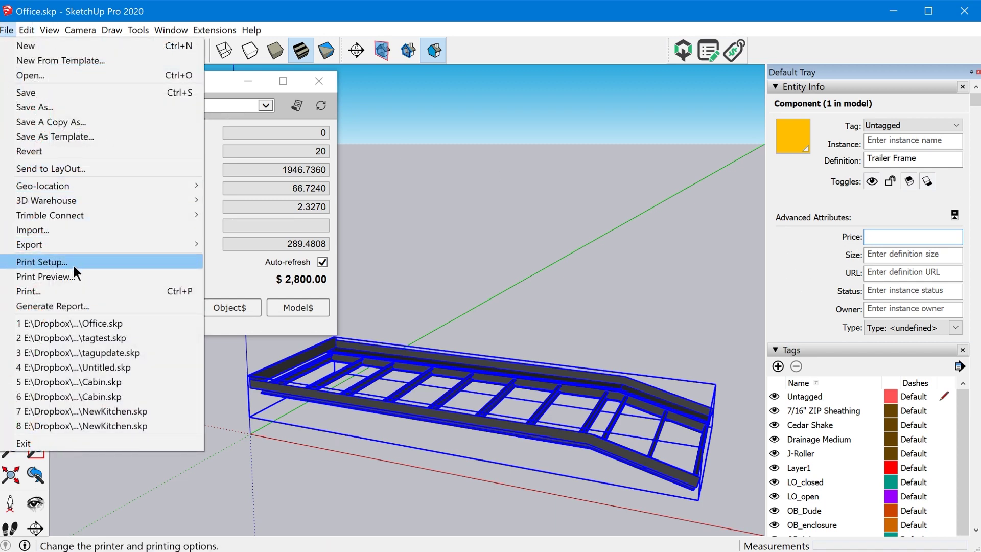
left_click(82, 306)
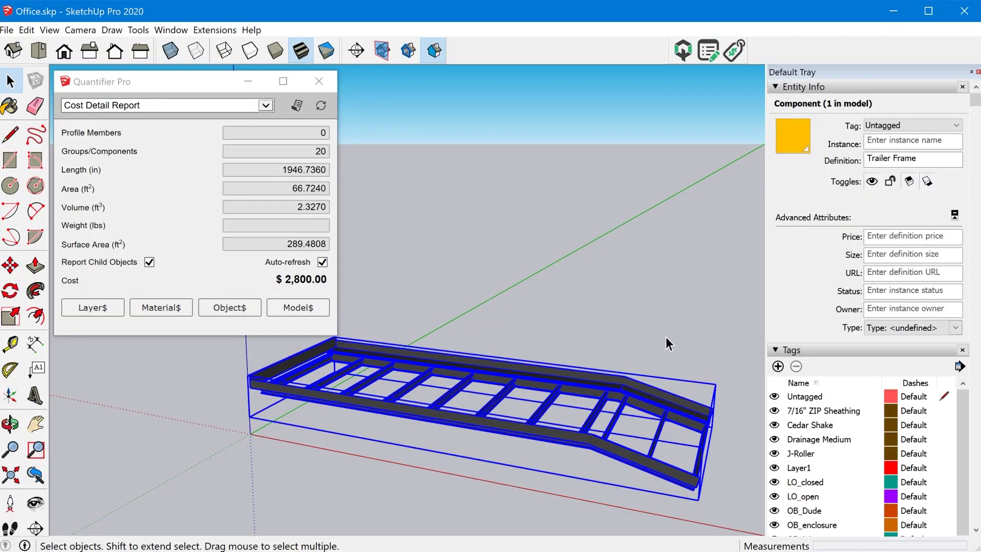
- Unhide the OB FLOOR JOISTS group on the trailer and select it to read its cost
left_click(667, 337)
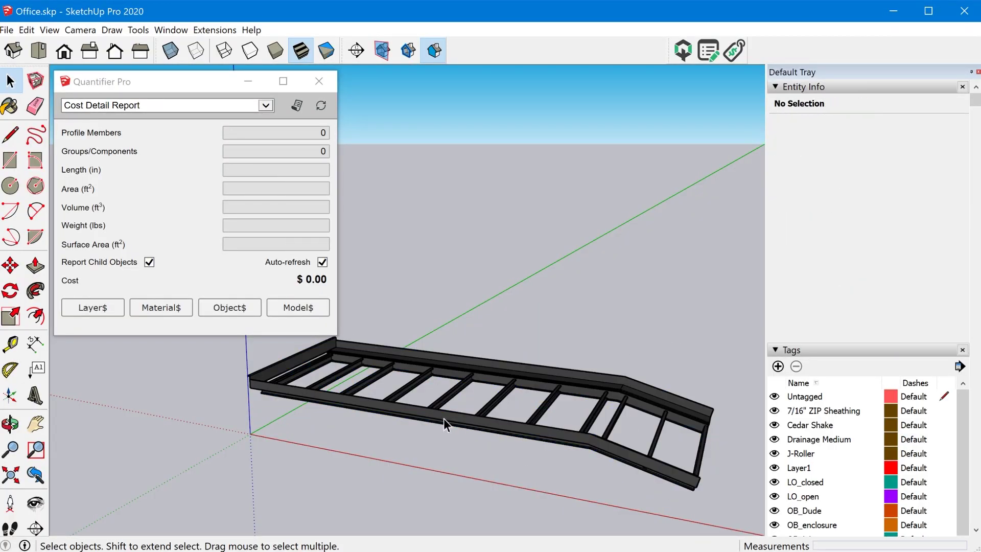
left_click(421, 419)
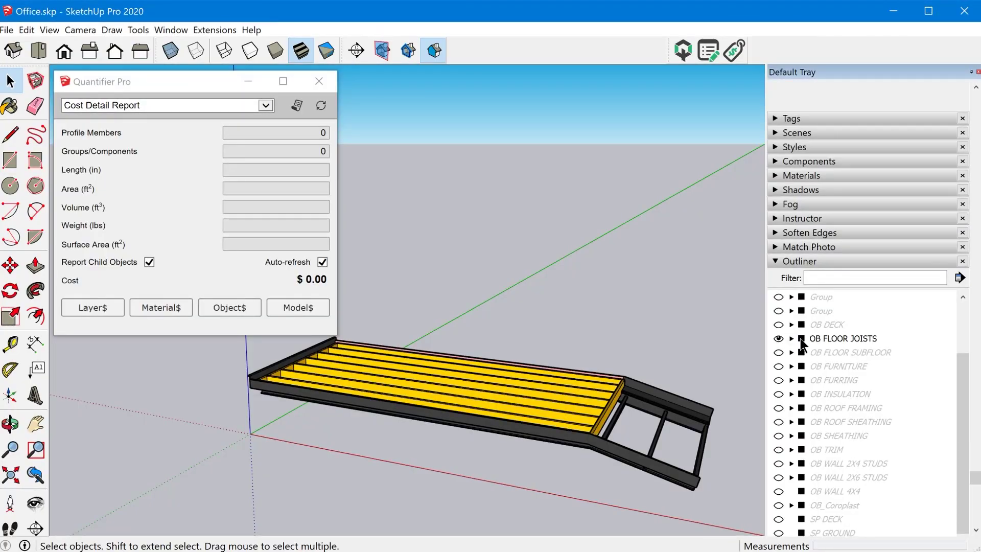
scroll(515, 394, "up", 5)
middle_click_drag(642, 414, 665, 467)
scroll(589, 446, "down", 5)
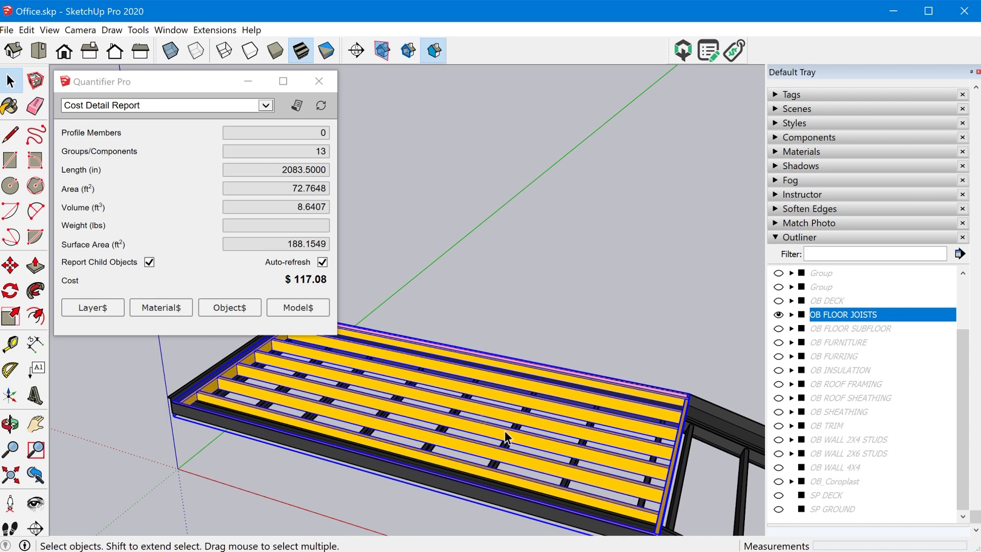
- Open the layer cost data and choose the PR 2x6 Spruce layer
mouse_move(302, 286)
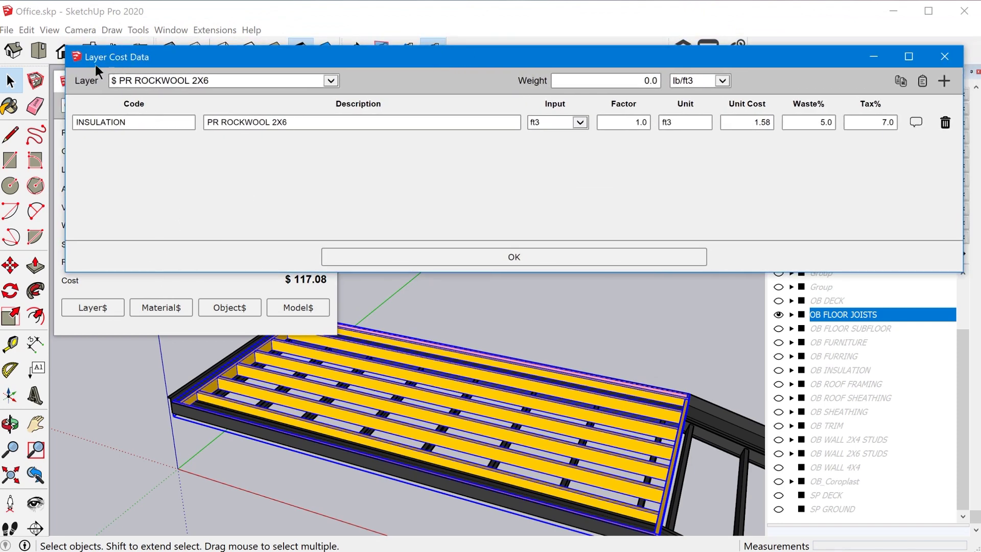
left_click(331, 81)
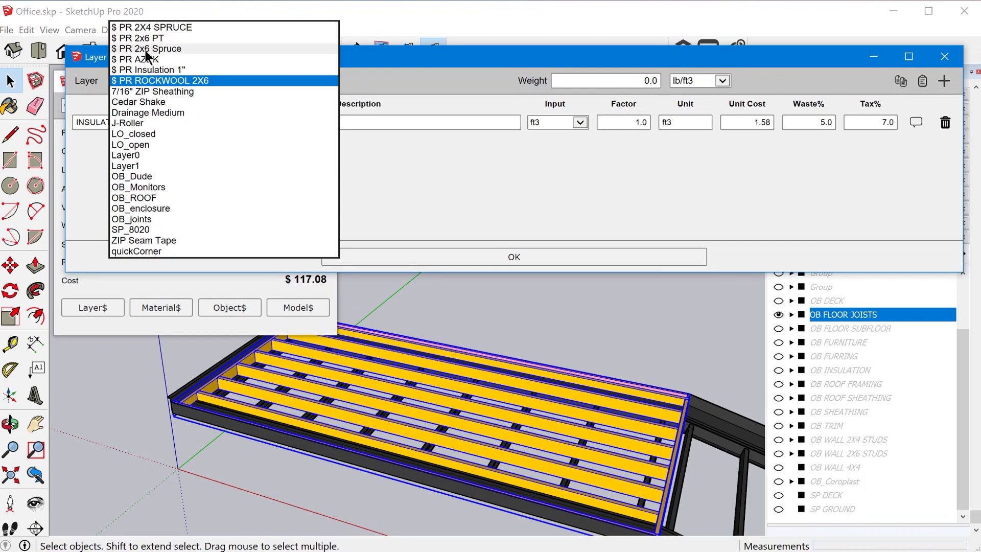
left_click(146, 49)
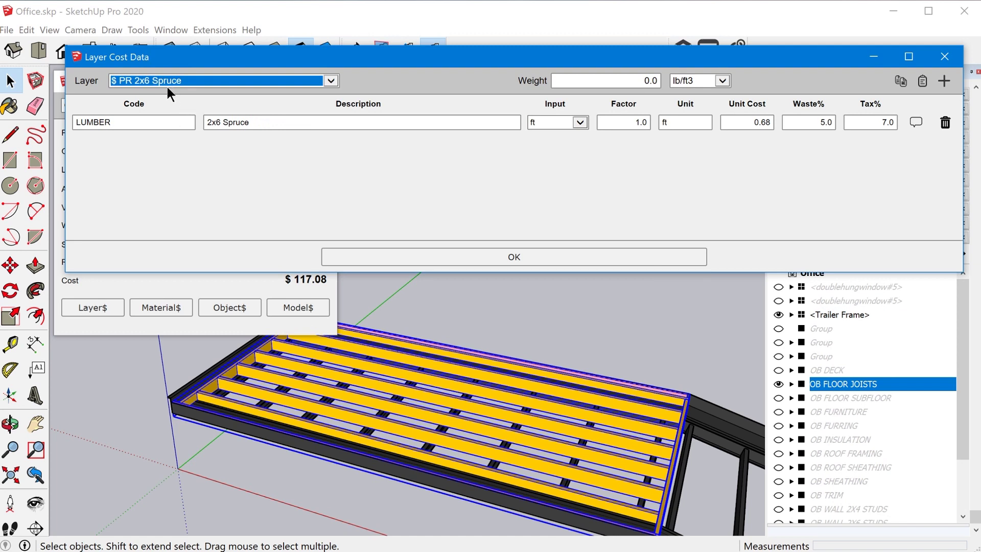
- Review the code, description and available input units of the 2x6 Spruce layer cost entry
left_click(123, 126)
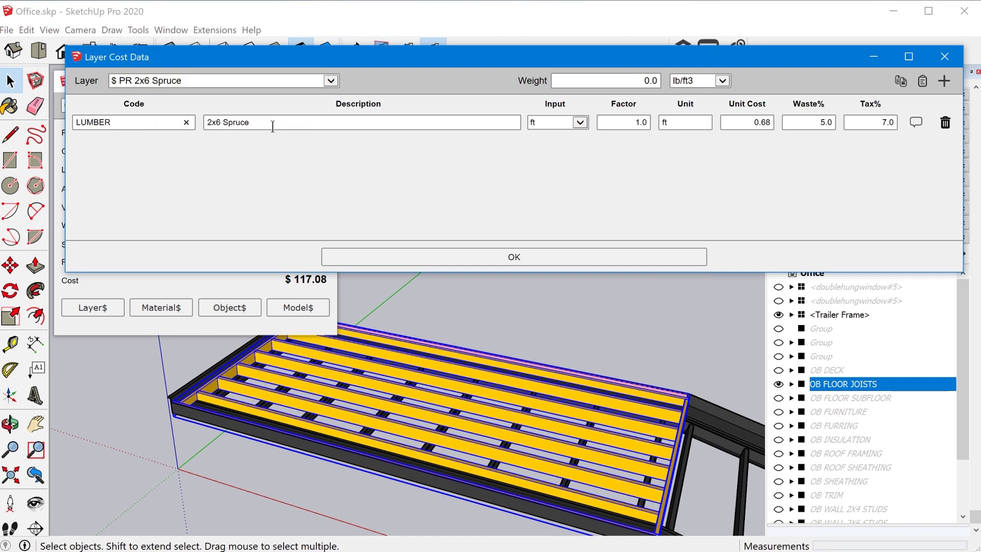
left_click(254, 125)
left_click(582, 123)
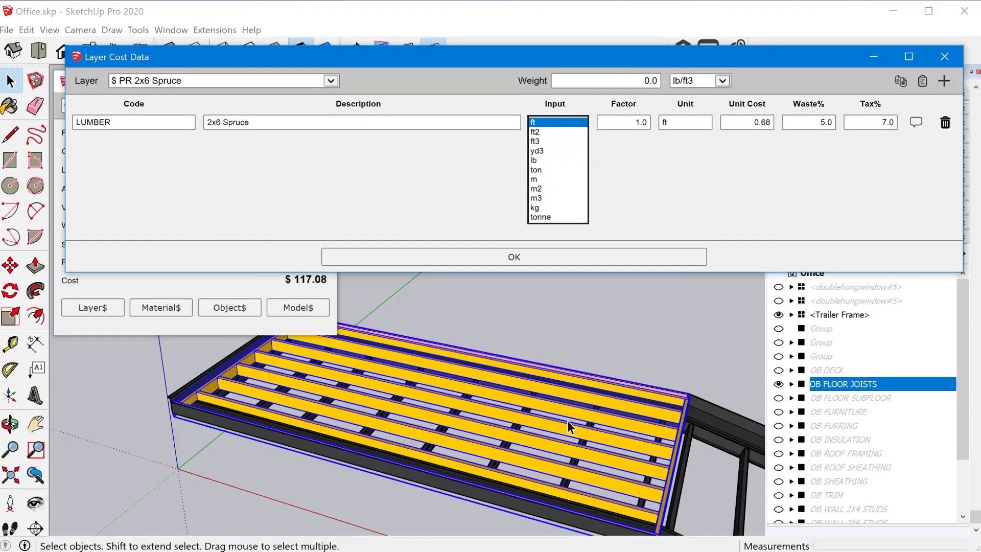
- Enter the OB FLOOR JOISTS group, select individual joists to read their cost, and open one joist component for inspection
left_click(571, 415)
double_click(572, 415)
left_click(572, 415)
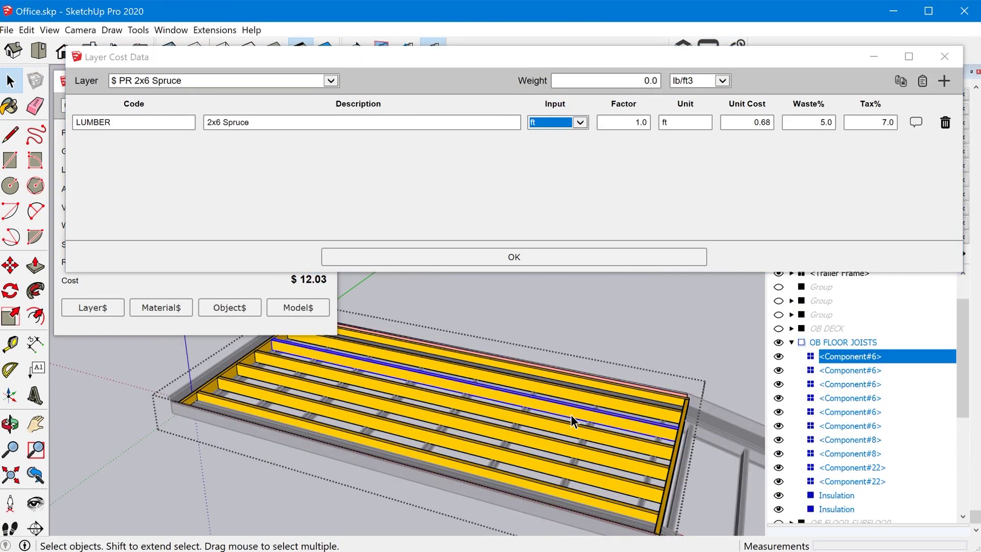
left_click(545, 463)
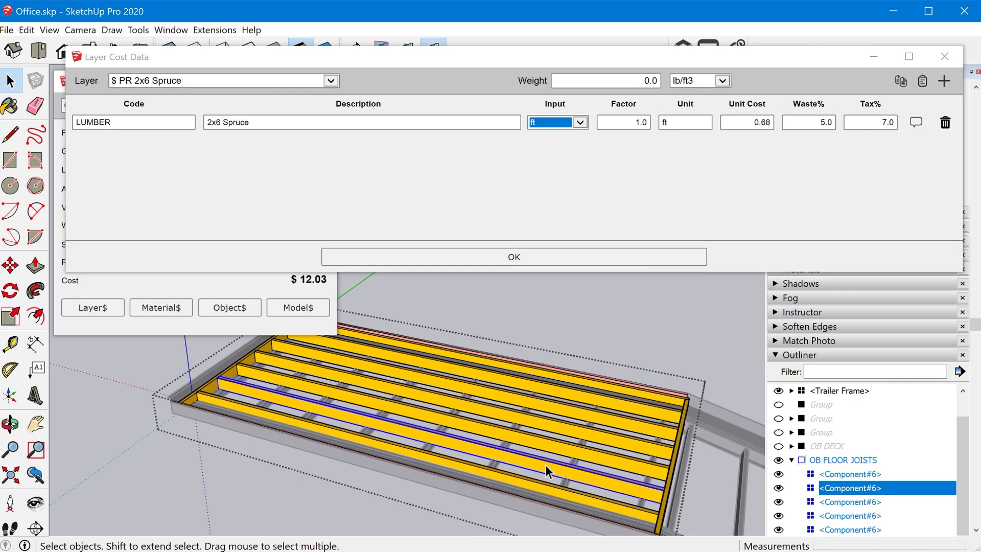
double_click(544, 465)
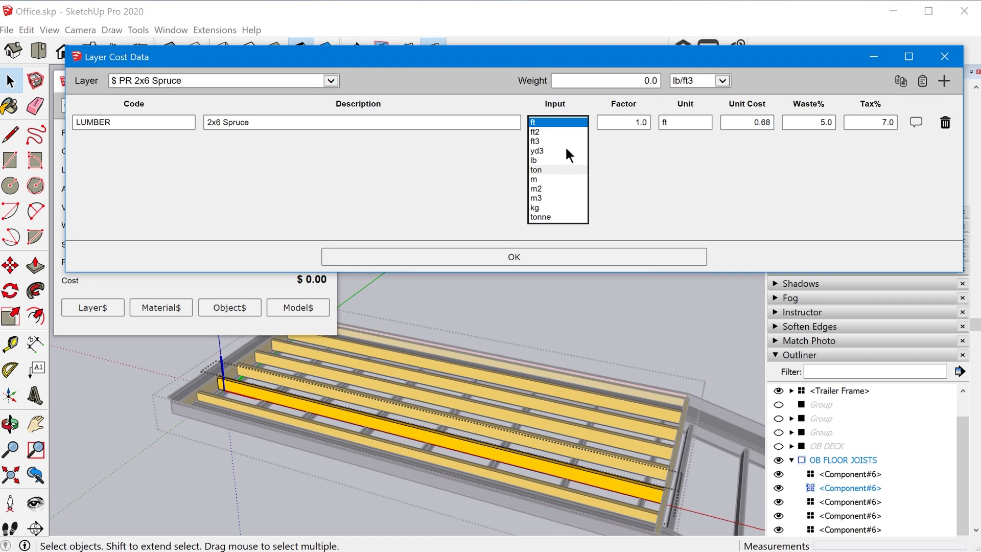
- Close the layer cost data, select a single floor joist to check its cost and assigned tag, and exit the group
left_click(583, 74)
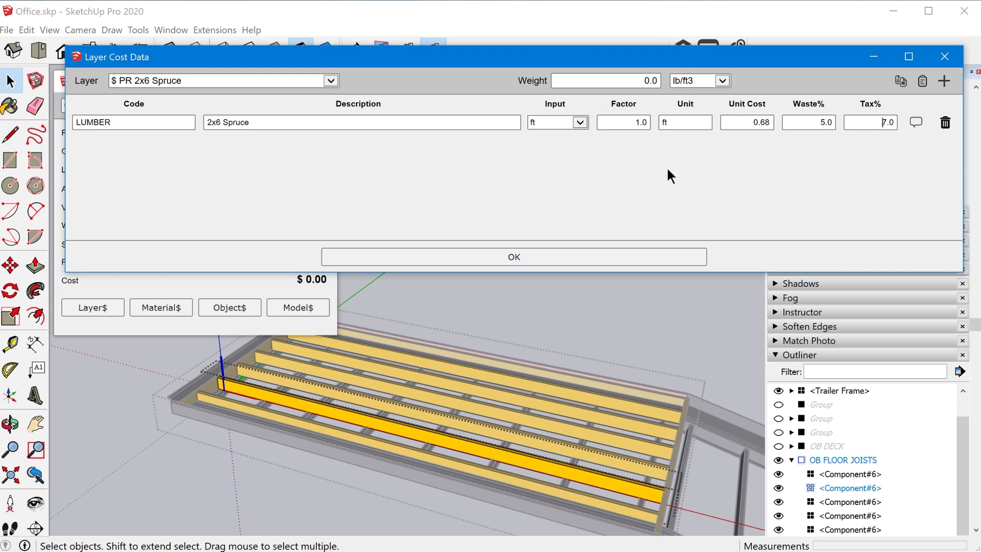
left_click(609, 265)
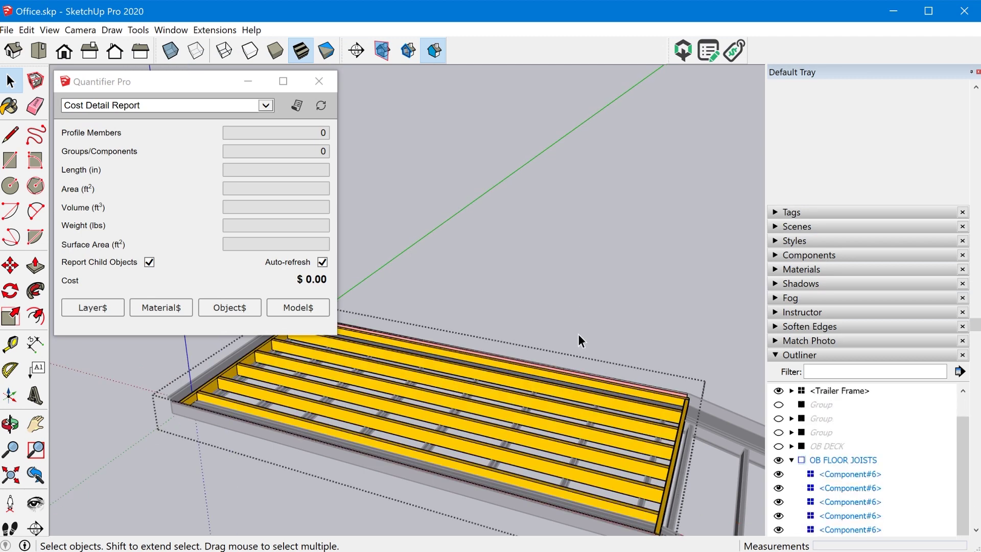
left_click(565, 422)
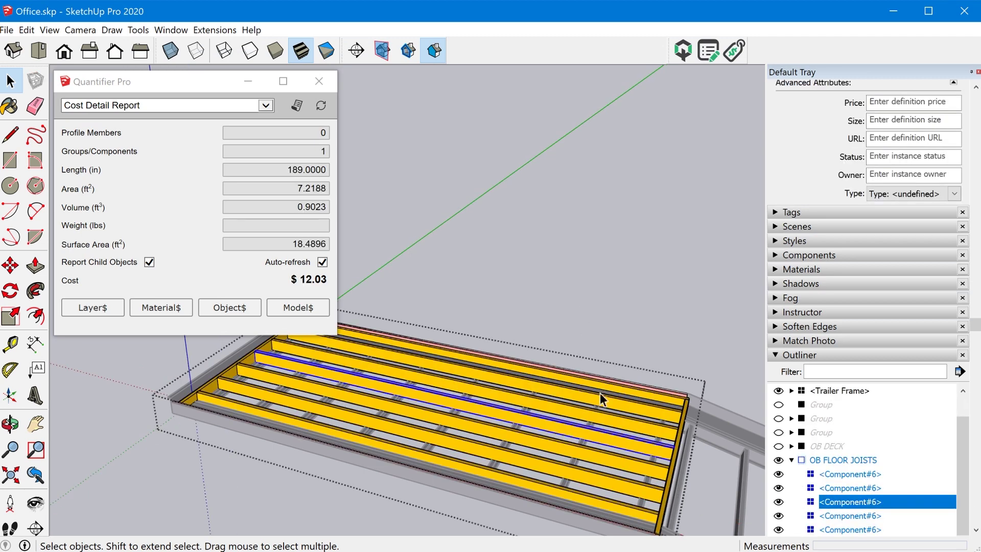
scroll(827, 299, "up", 5)
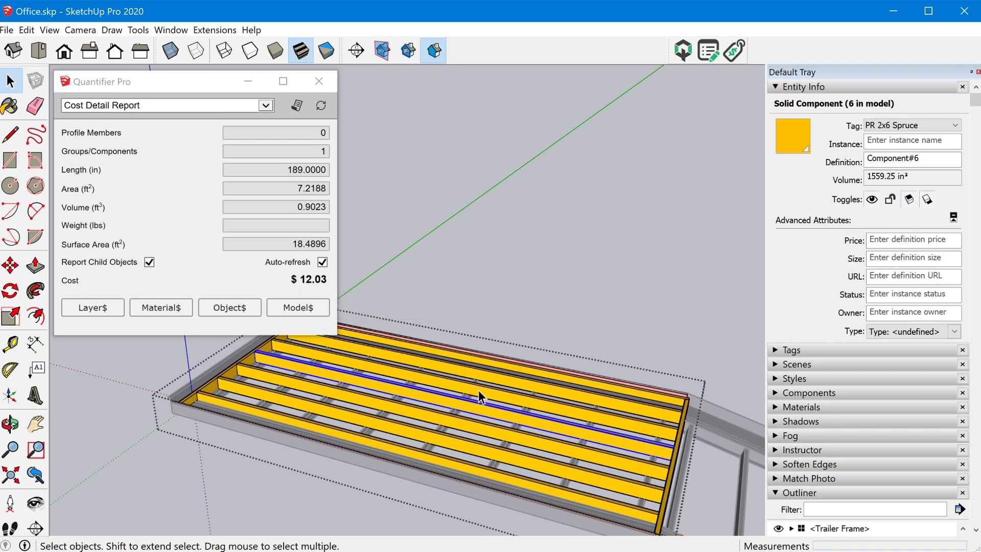
key("Escape")
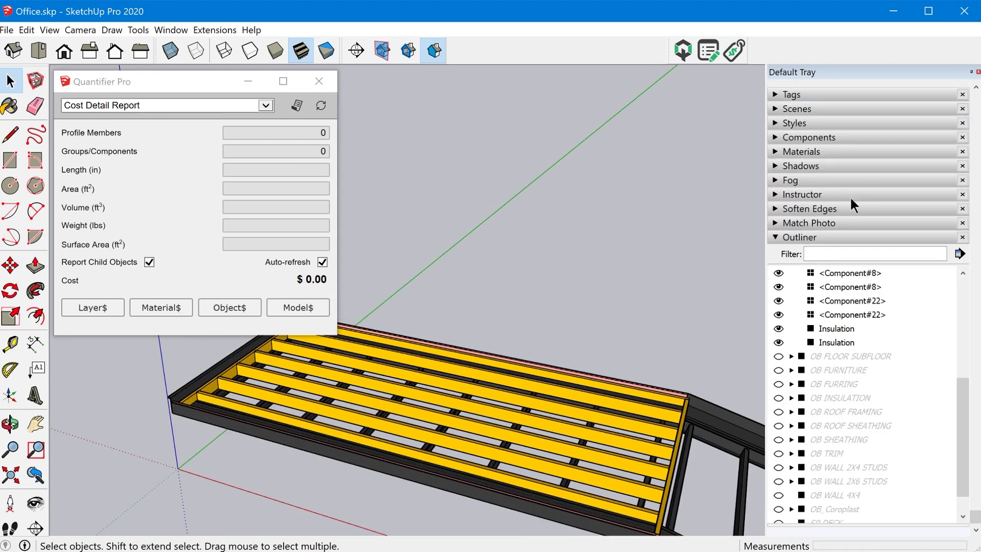
- Unhide the OB FLOOR SUBFLOOR group on the trailer and select it to read its cost
left_click(778, 357)
middle_click_drag(647, 444, 605, 443)
left_click(562, 437)
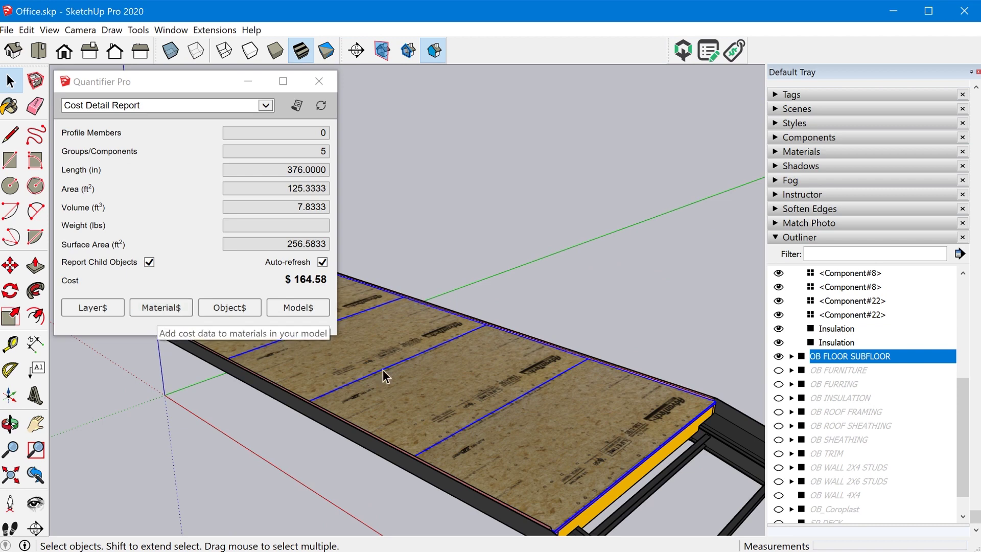
middle_click_drag(640, 434, 531, 417)
scroll(501, 370, "up", 5)
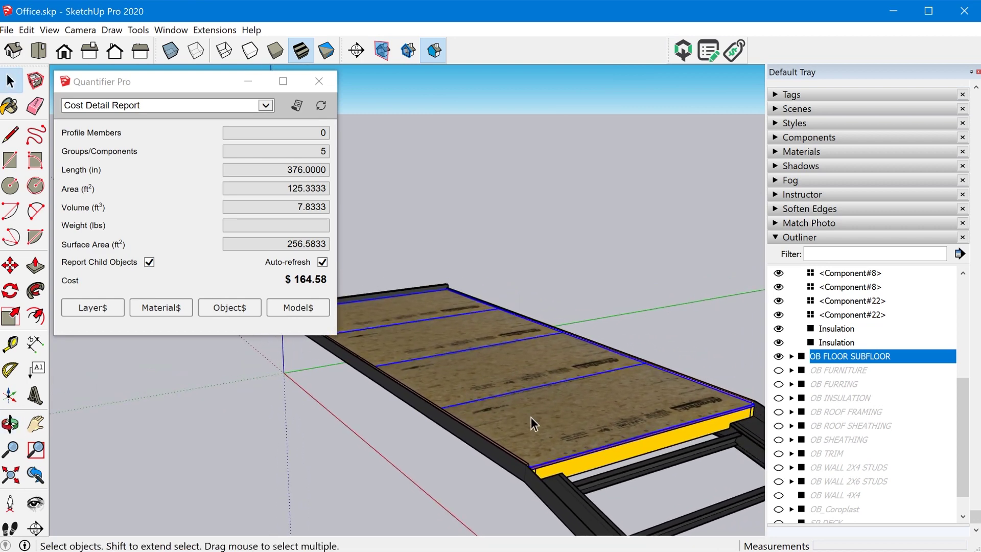
- Open the material cost data, review the AdvanTech panel entry, and close the cost data
left_click(181, 312)
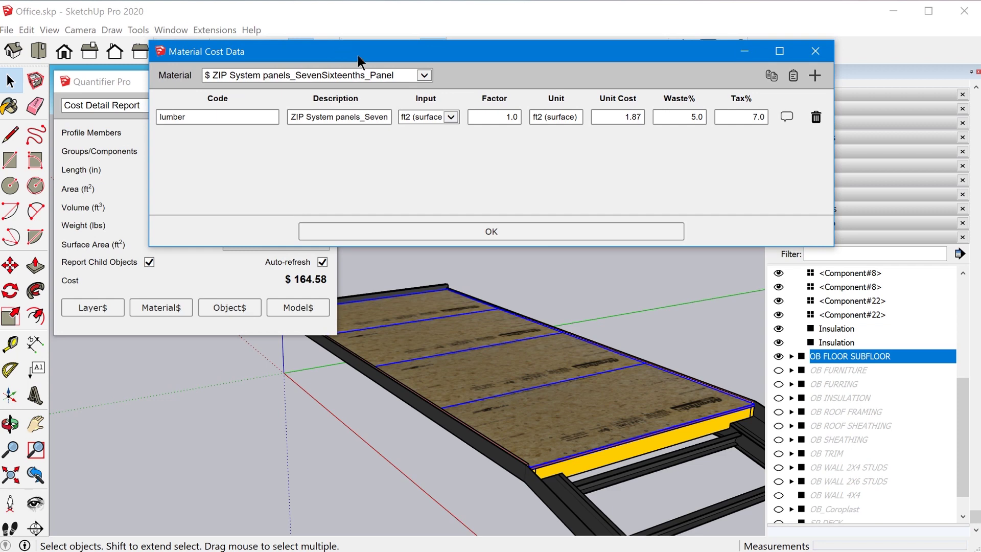
left_click(424, 75)
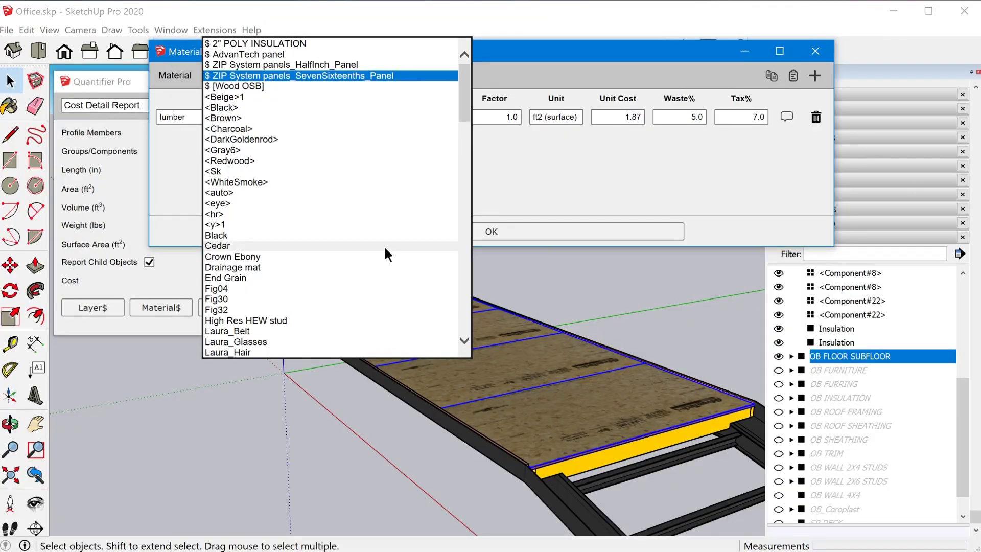
scroll(403, 204, "down", 2)
left_click_drag(464, 116, 510, 76)
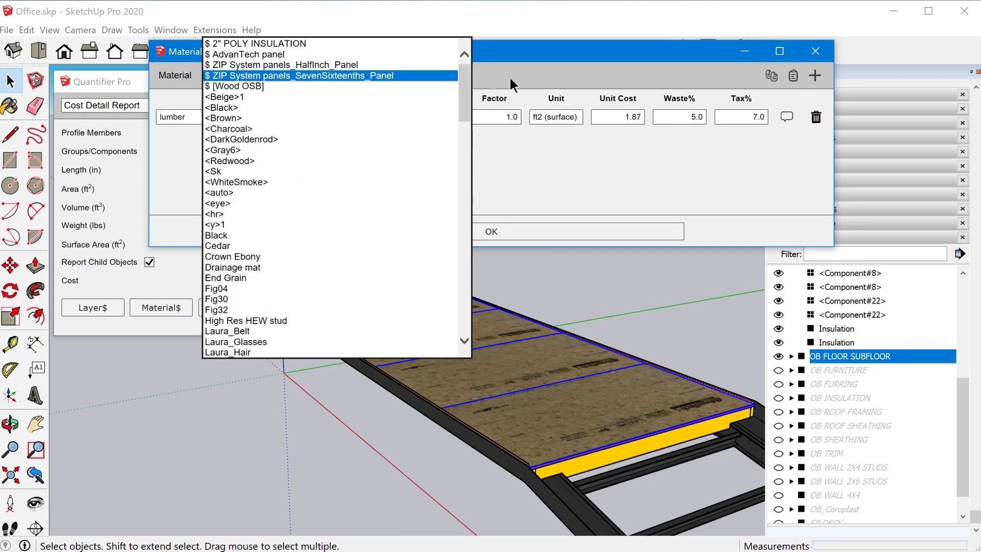
left_click(229, 54)
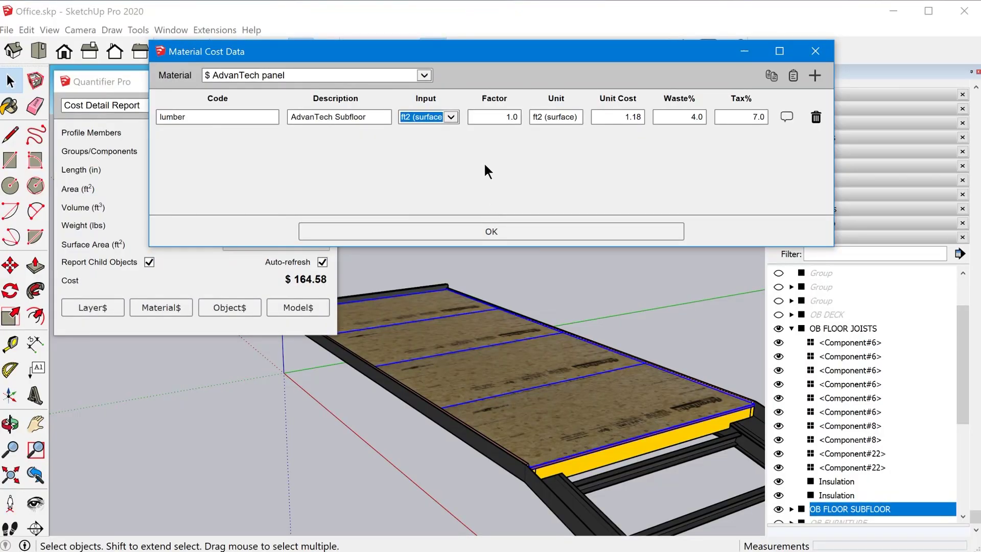
left_click(491, 231)
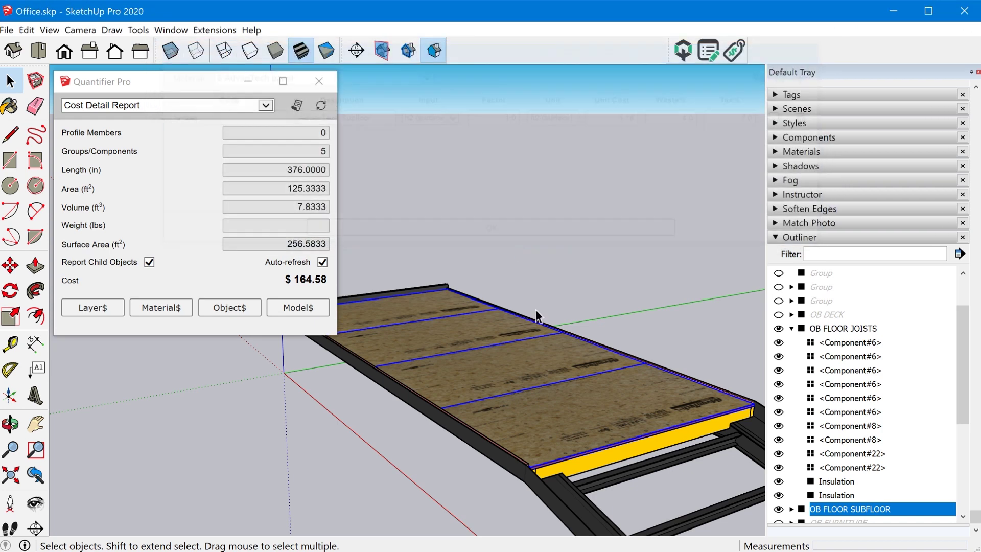
- Enter the OB FLOOR SUBFLOOR group, select one subfloor panel to read its cost, and exit the group
double_click(596, 428)
left_click(590, 445)
scroll(589, 456, "up", 3)
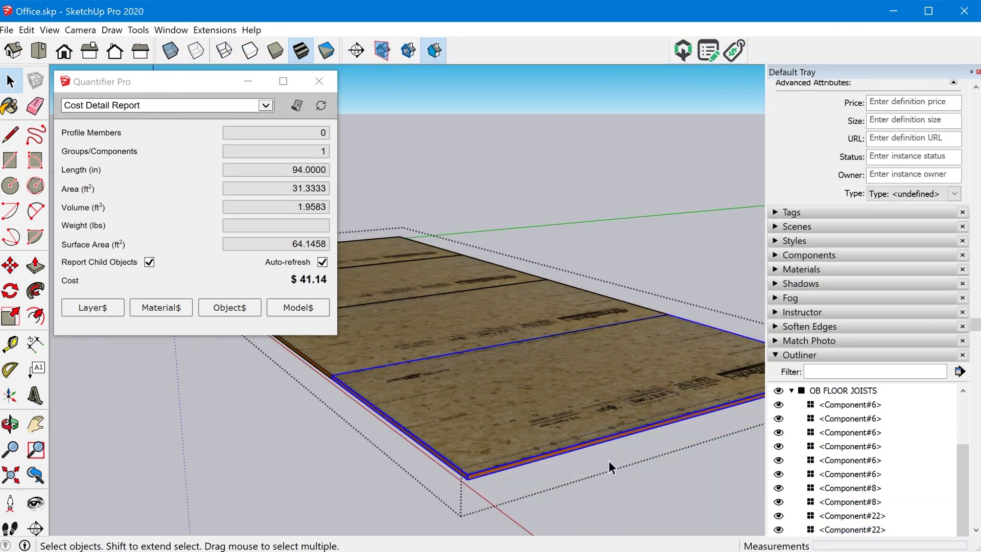
key("Escape")
middle_click_drag(578, 446, 513, 315)
middle_click_drag(585, 397, 559, 357)
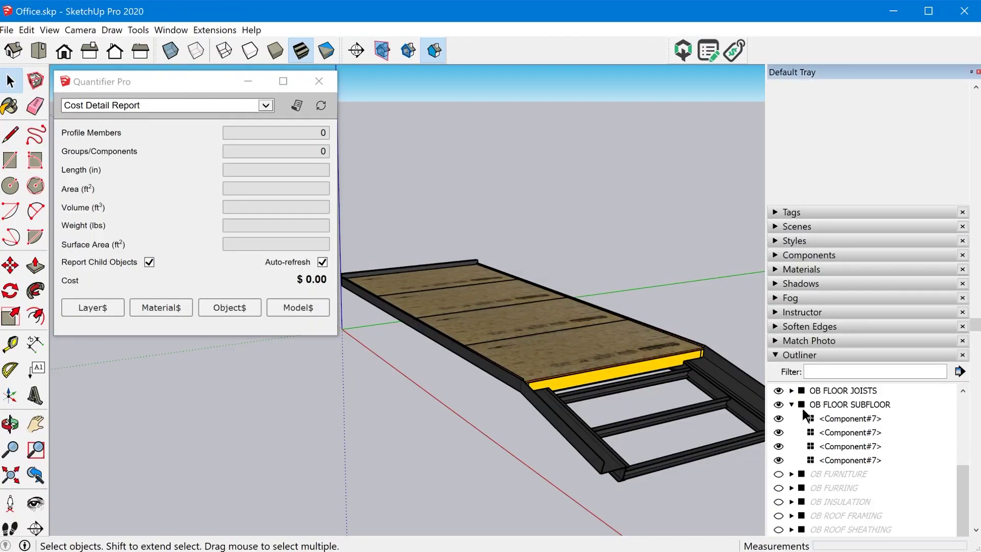
- Unhide the OB WALL 2X4 STUDS and OB WALL 2X6 STUDS groups and select the 2x6 studs to read their cost
left_click(791, 406)
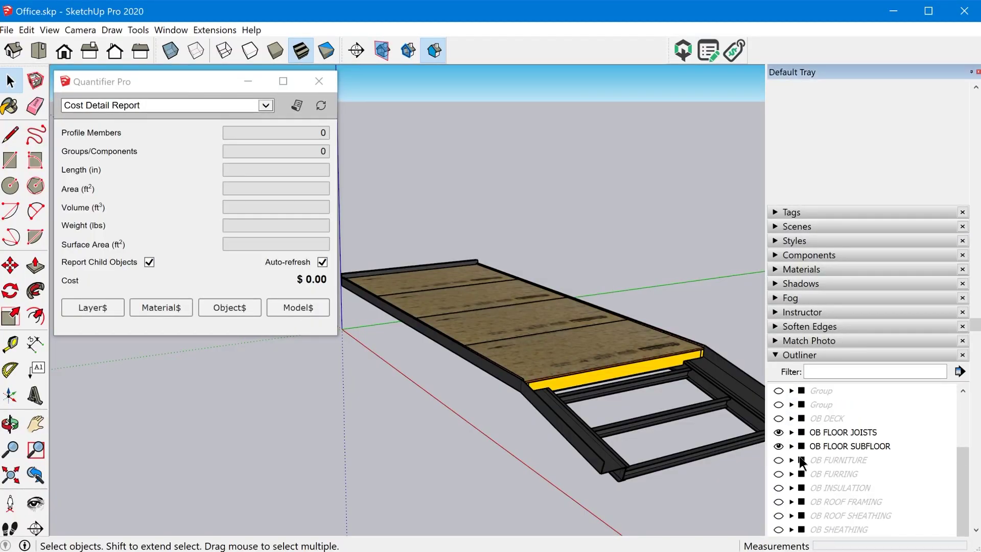
scroll(803, 464, "down", 2)
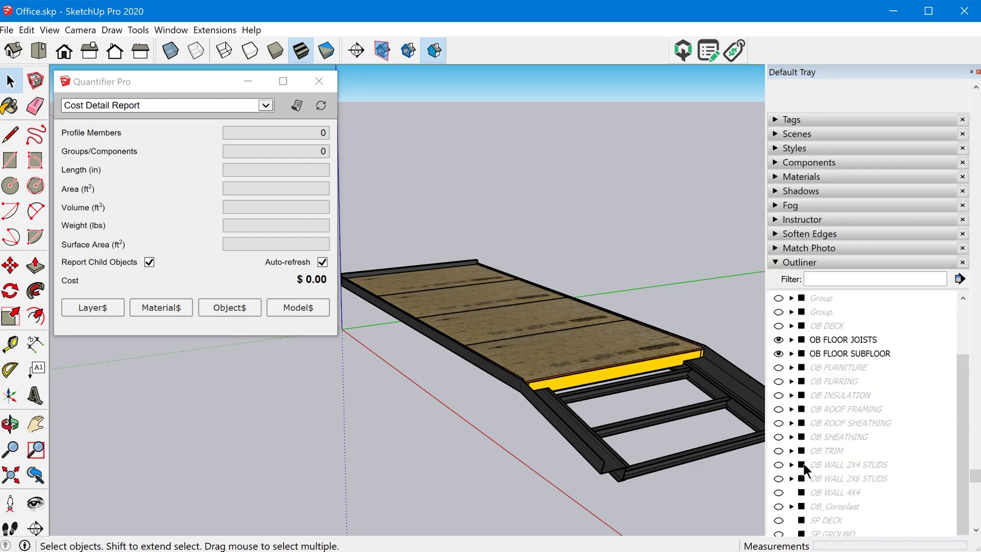
left_click(778, 465)
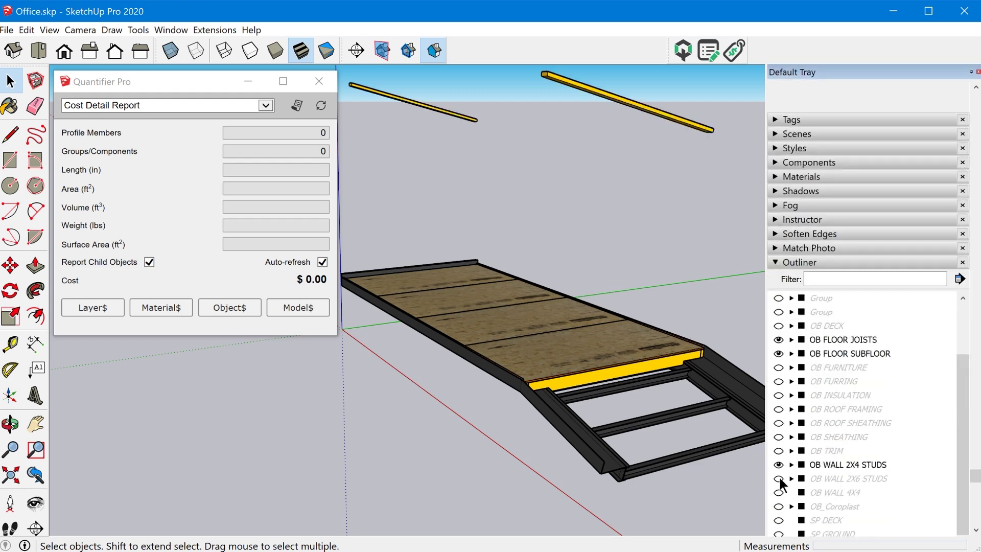
left_click(778, 479)
middle_click_drag(761, 469, 547, 299)
left_click(562, 319)
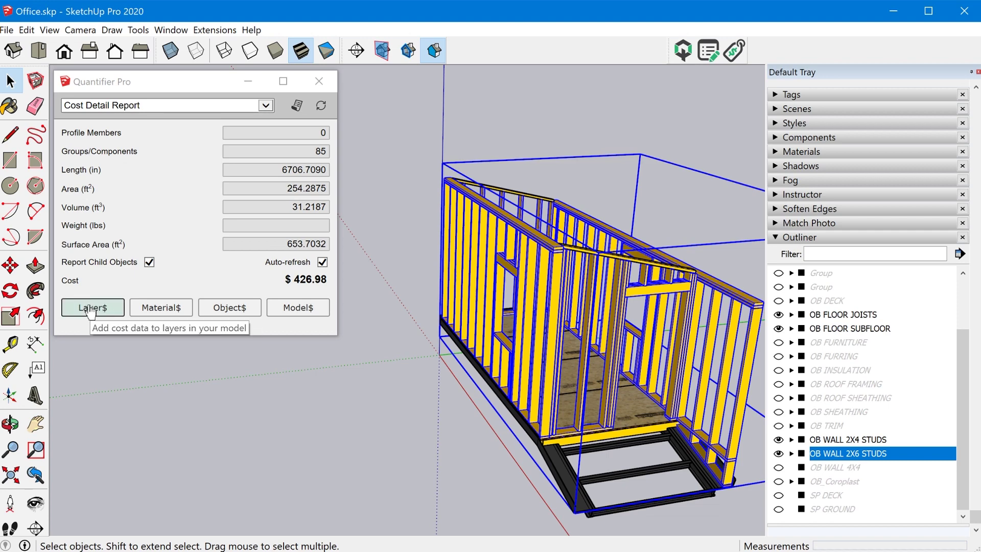
- Unhide OB INSULATION and select it to read its cost, and unhide the OB ROOF FRAMING and OB ROOF SHEATHING groups
left_click(779, 370)
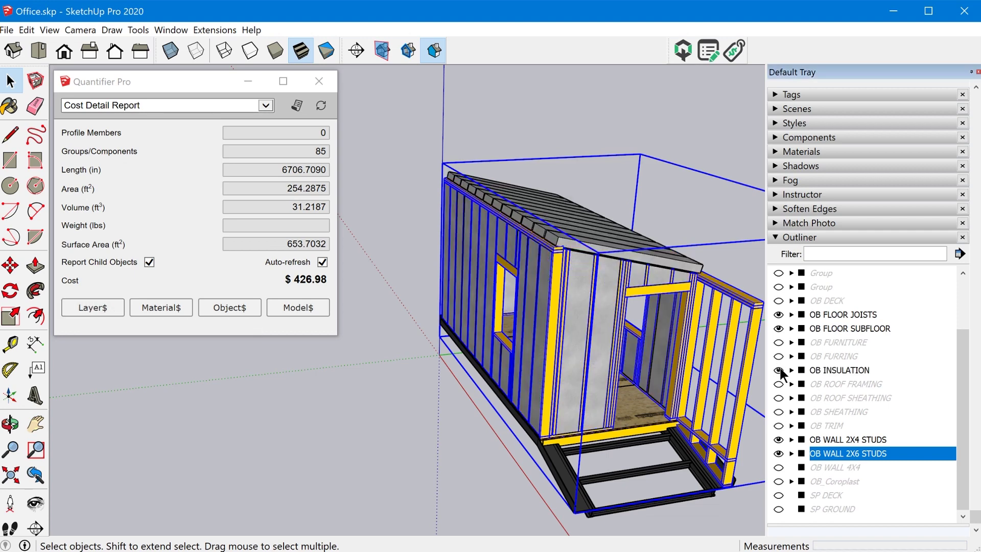
left_click(574, 279)
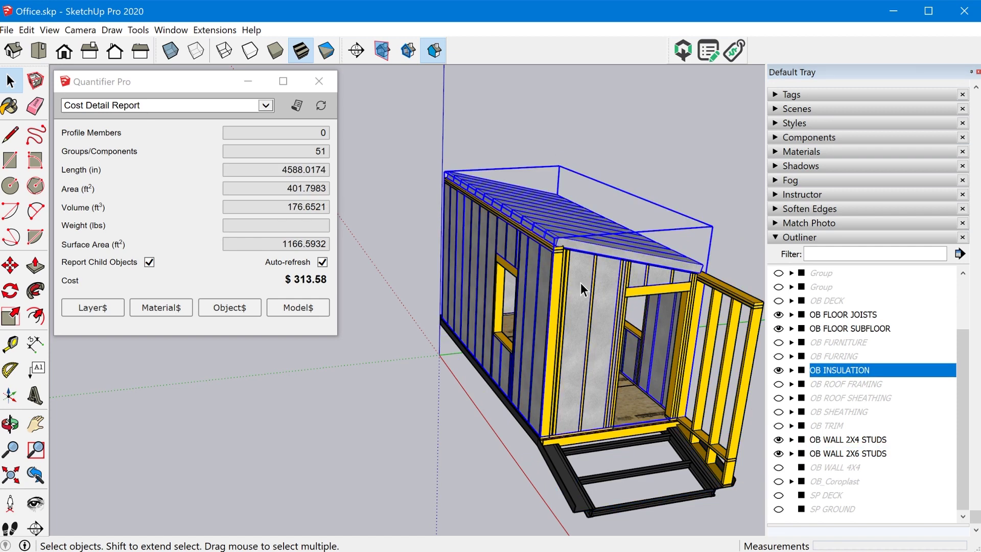
left_click(779, 384)
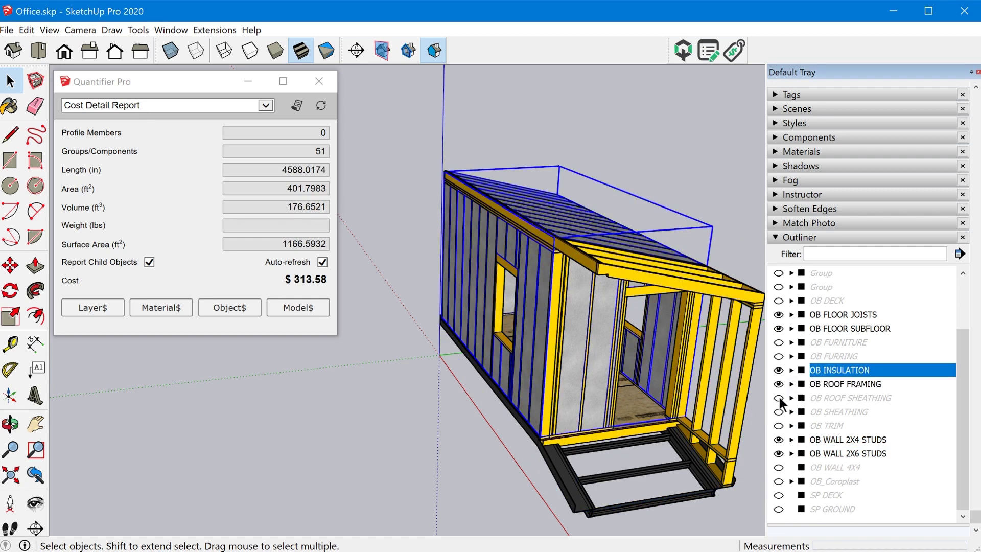
left_click(779, 398)
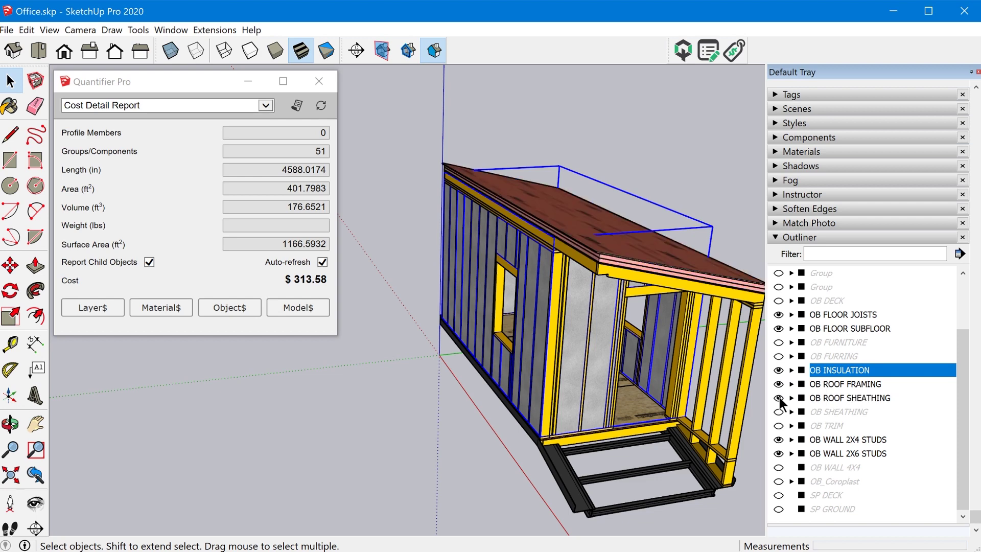
- Hide and re-show the OB ROOF SHEATHING group to compare the roof layers with the framing and insulation beneath
scroll(652, 292, "up", 3)
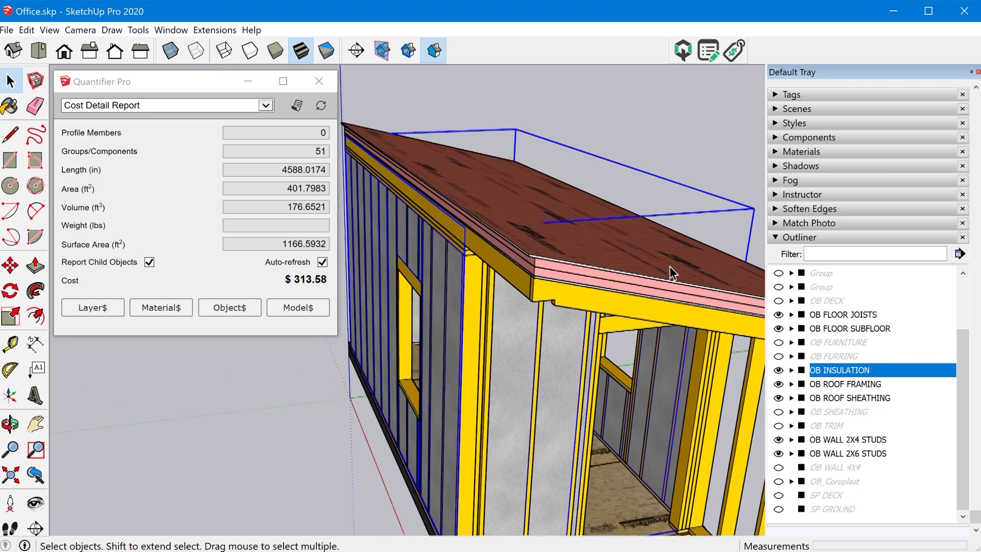
mouse_move(651, 292)
middle_mouse_down()
mouse_move(602, 224)
mouse_move(519, 201)
mouse_move(643, 276)
mouse_move(641, 299)
middle_mouse_up()
scroll(585, 242, "down", 3)
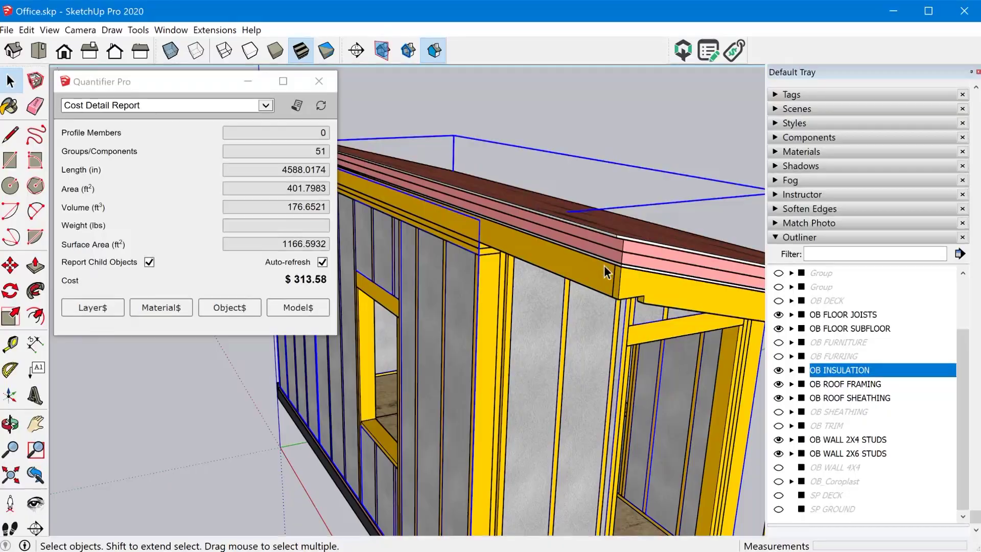
mouse_move(388, 241)
middle_mouse_down()
mouse_move(569, 100)
mouse_move(713, 145)
mouse_move(700, 248)
mouse_move(588, 291)
mouse_move(596, 314)
mouse_move(639, 327)
middle_mouse_up()
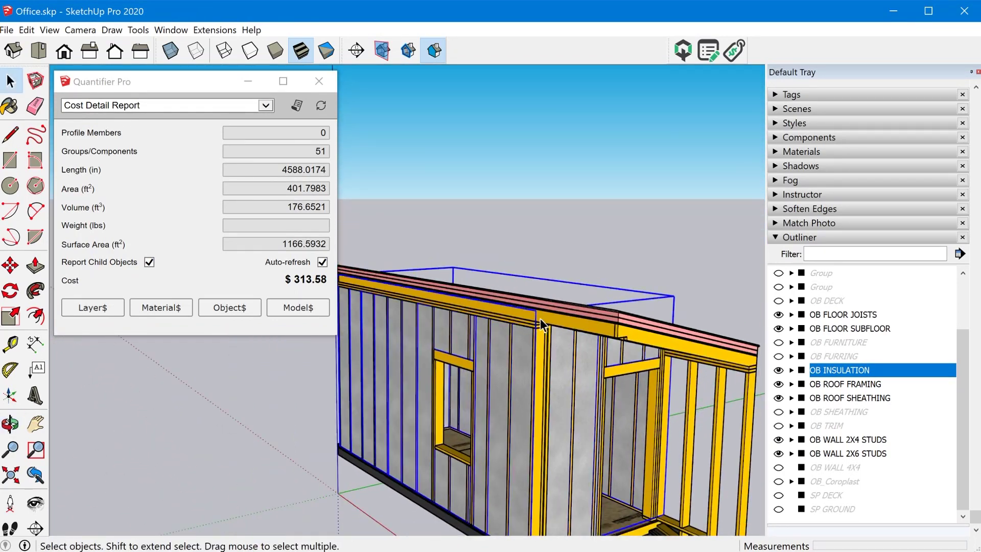
left_click(779, 398)
middle_click_drag(675, 353, 545, 357)
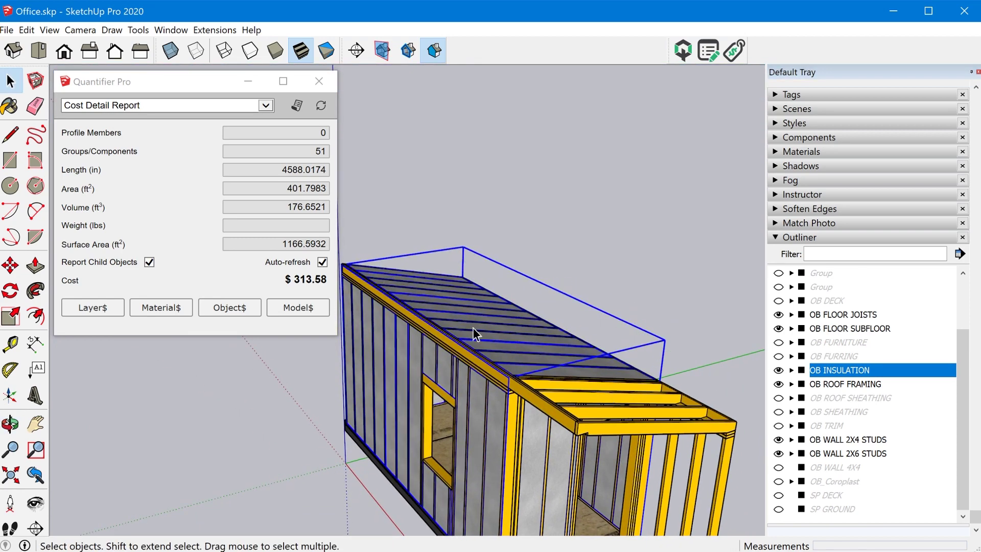
middle_click_drag(550, 382, 558, 345)
left_click(779, 398)
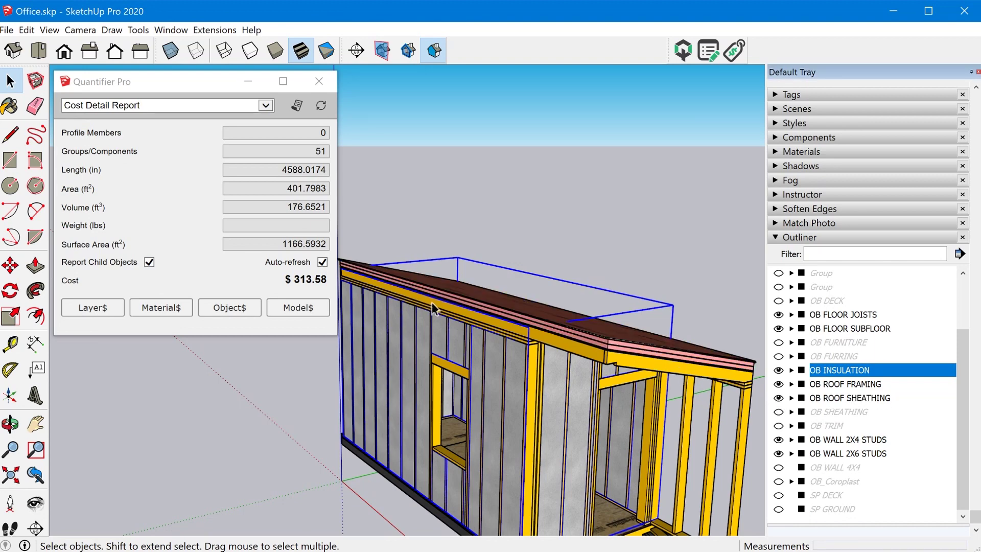
- Examine the stacked sheathing and insulation layers along the roof edge up close and from outside the office
middle_click_drag(432, 309, 664, 388)
scroll(692, 395, "up", 5)
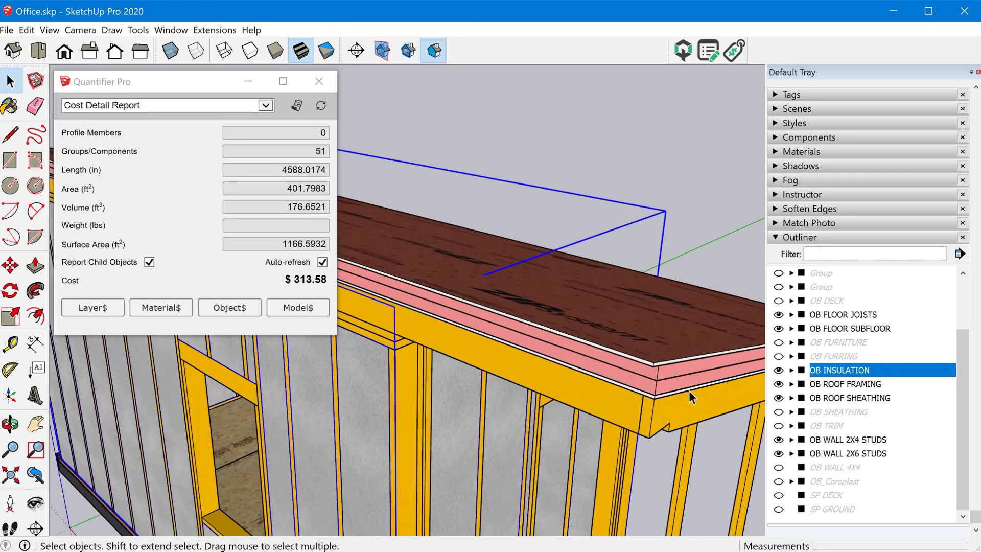
scroll(688, 390, "up", 2)
scroll(682, 385, "down", 2)
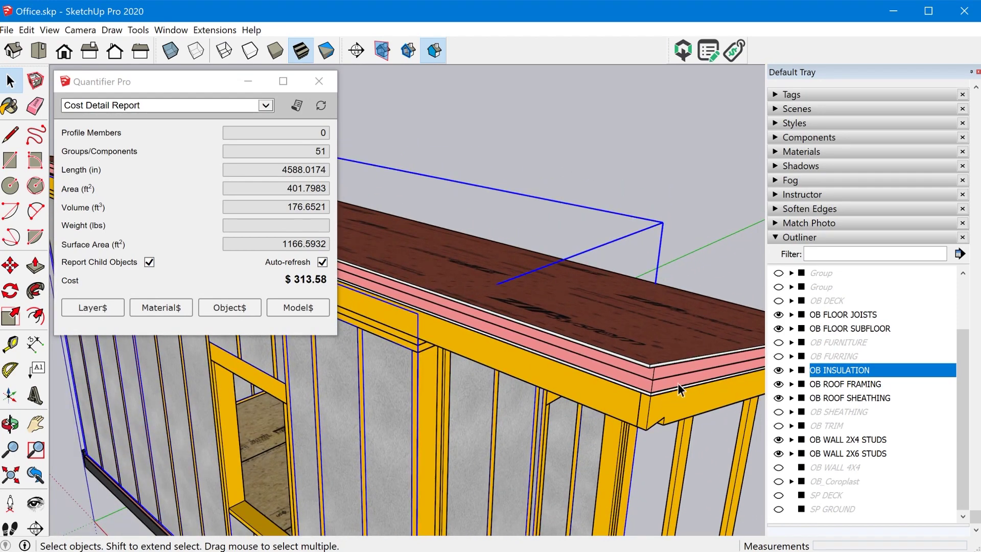
scroll(660, 388, "down", 1)
middle_click_drag(660, 388, 578, 356)
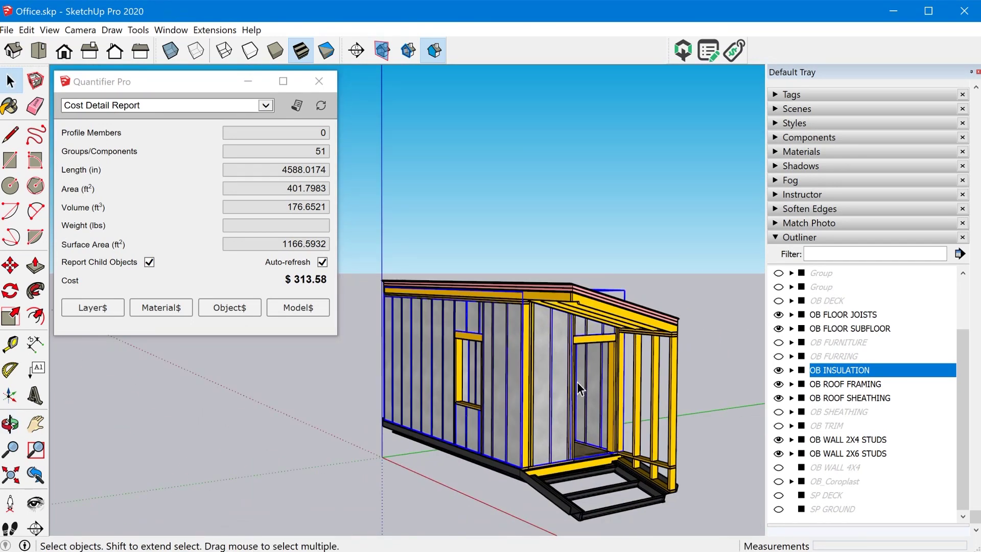
- Unhide the OB SHEATHING group and examine the sheathing and insulation layers at the side wall's window opening
left_click(779, 412)
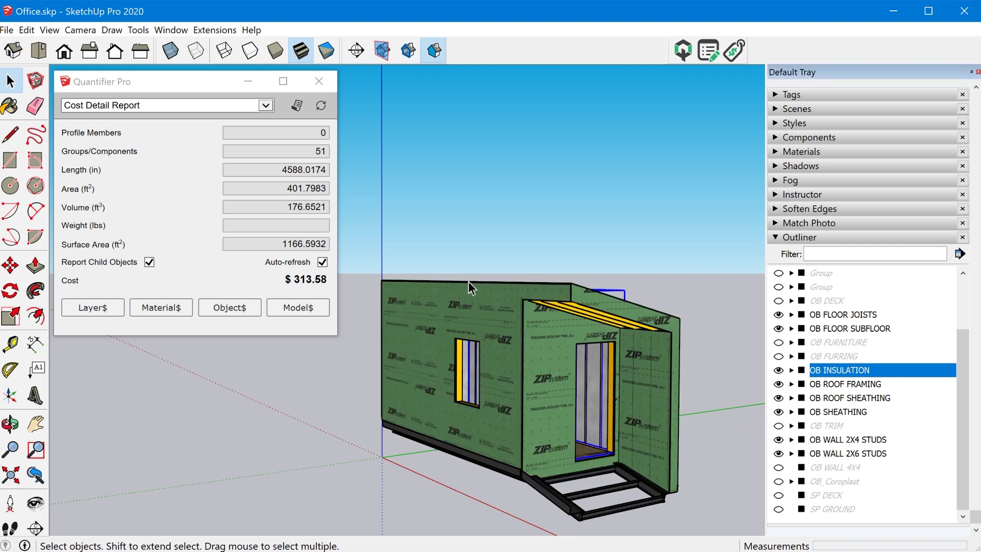
middle_click_drag(553, 330, 509, 424)
scroll(487, 388, "up", 10)
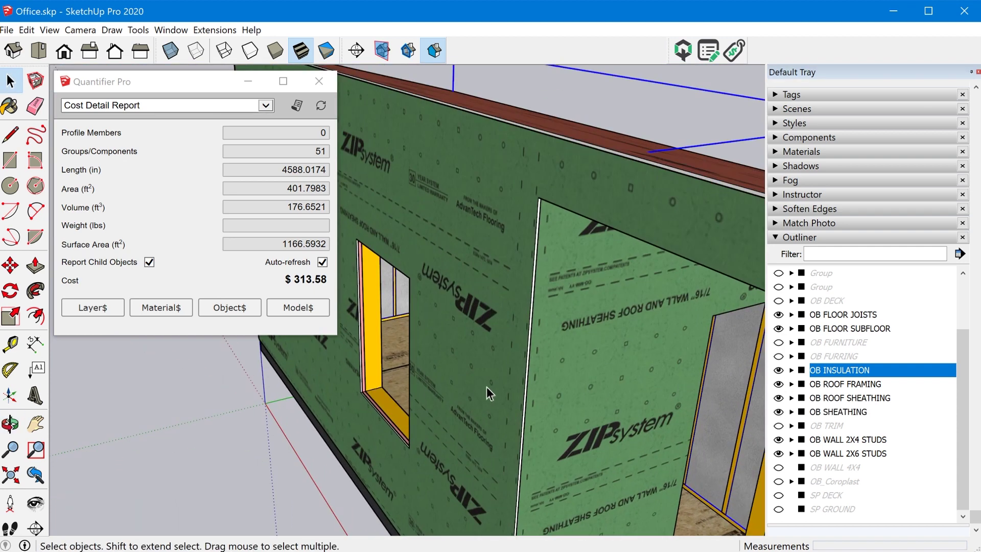
scroll(358, 378, "up", 6)
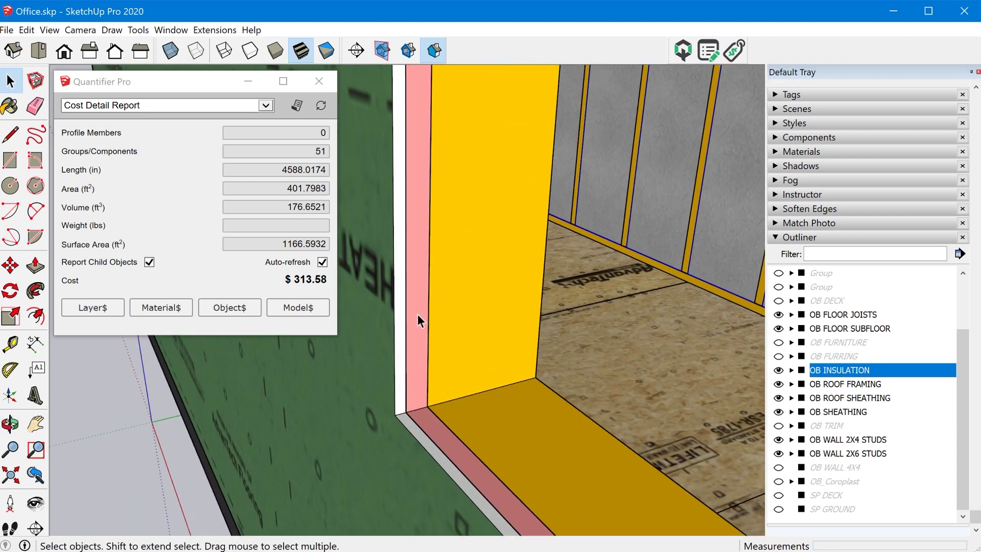
scroll(431, 437, "down", 10)
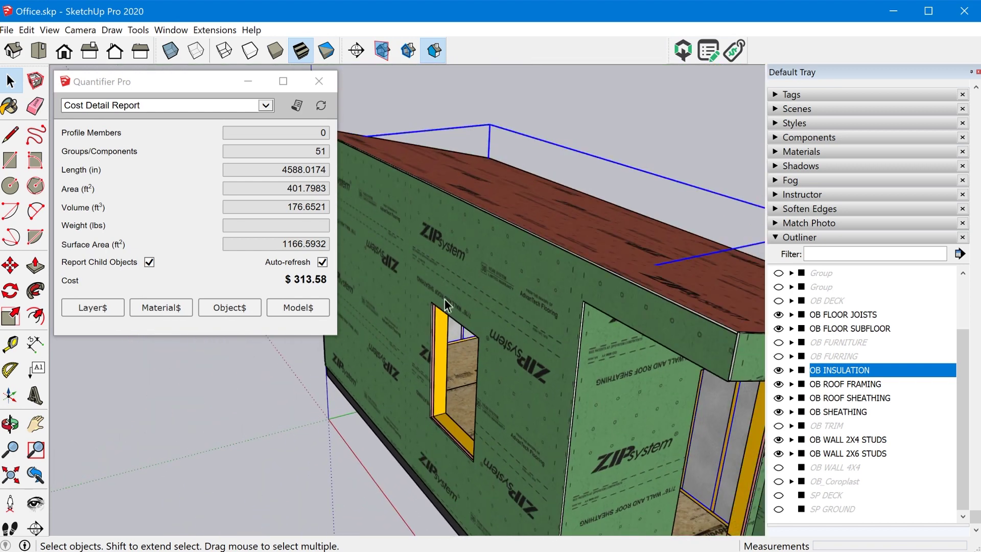
scroll(446, 305, "down", 5)
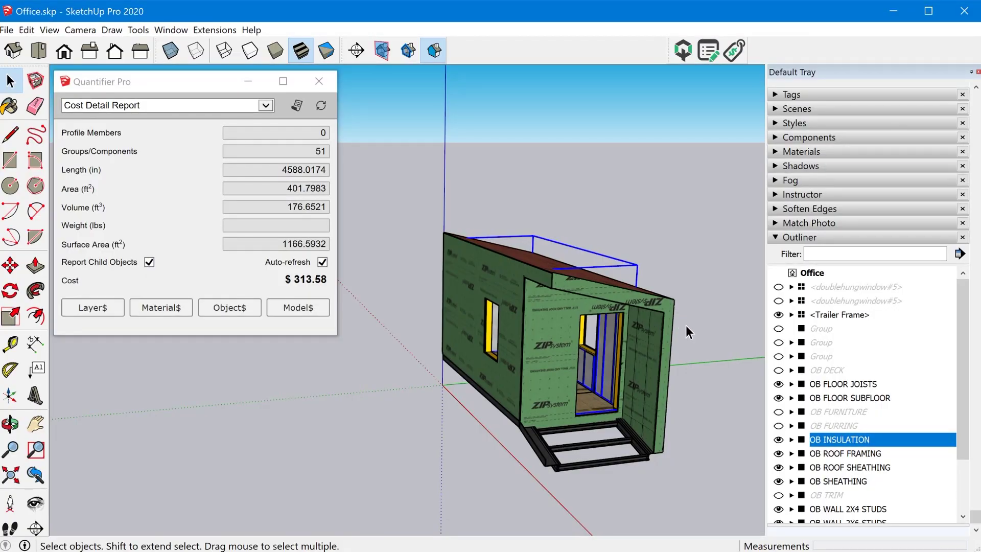
- Unhide the OB DECK, OB FURNITURE, OB FURRING, OB TRIM and OB WALL 4X4 groups
left_click(779, 370)
left_click(778, 412)
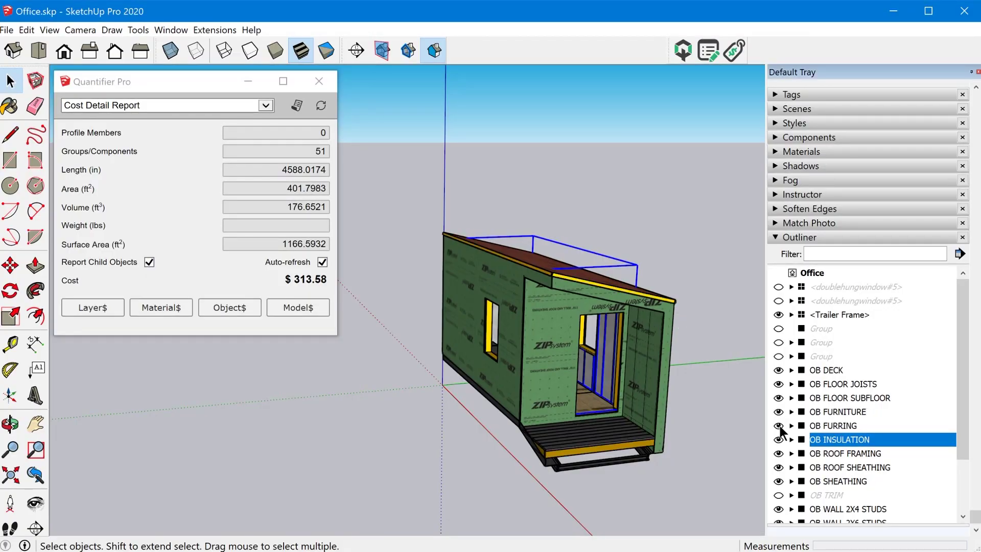
scroll(780, 430, "down", 2)
left_click(778, 425)
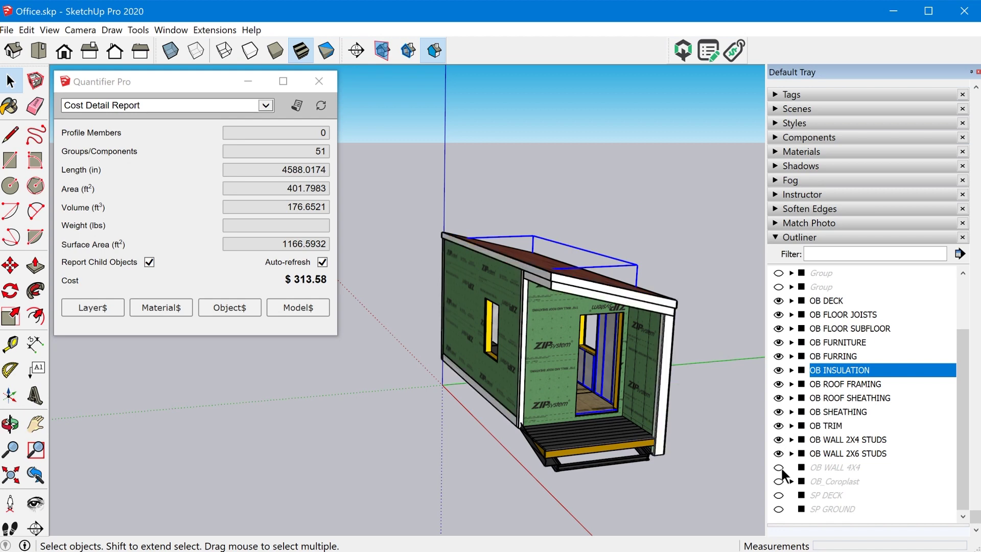
left_click(779, 468)
- Select all visible objects, generate their Cost Detail Report to review it, and close the report
scroll(511, 317, "up", 2)
key("ctrl+a")
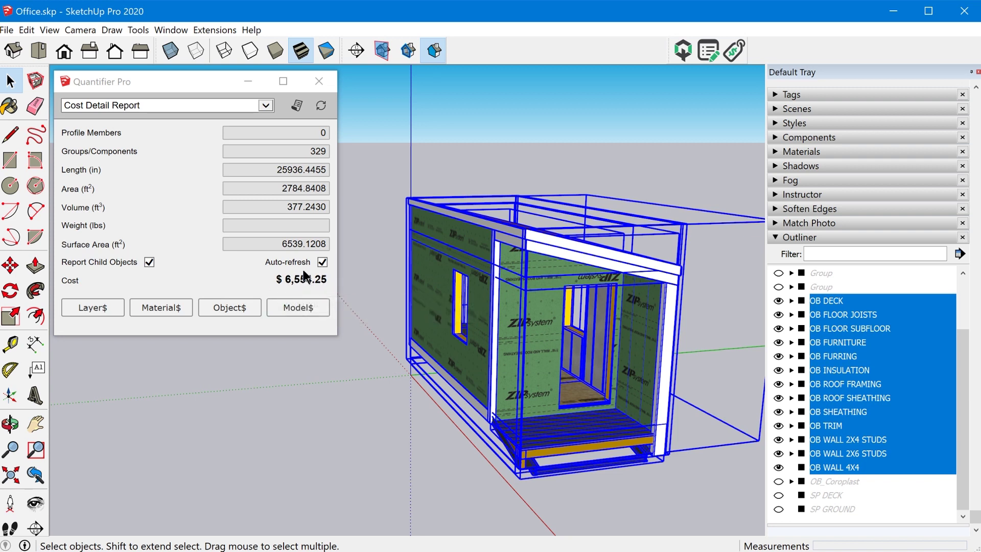
left_click(299, 107)
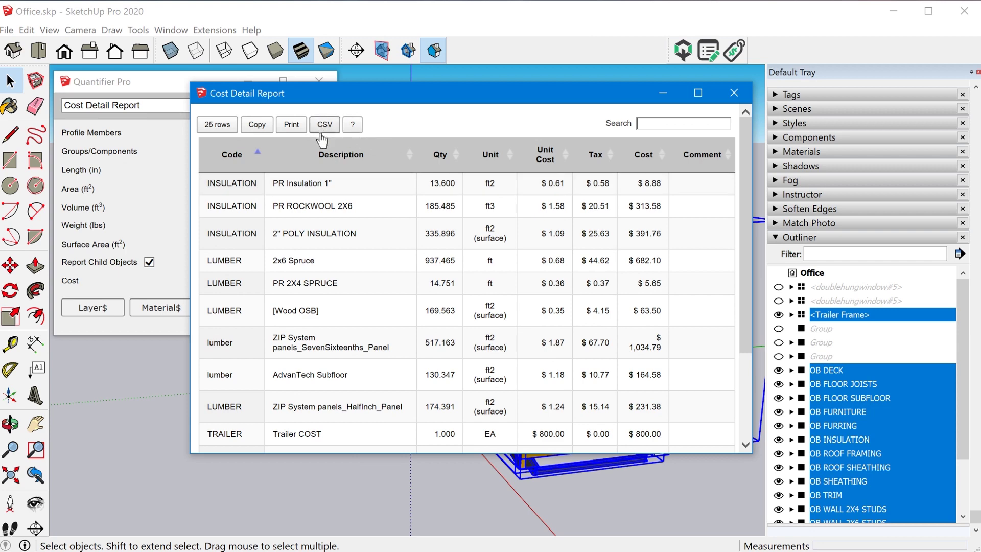
left_click(734, 92)
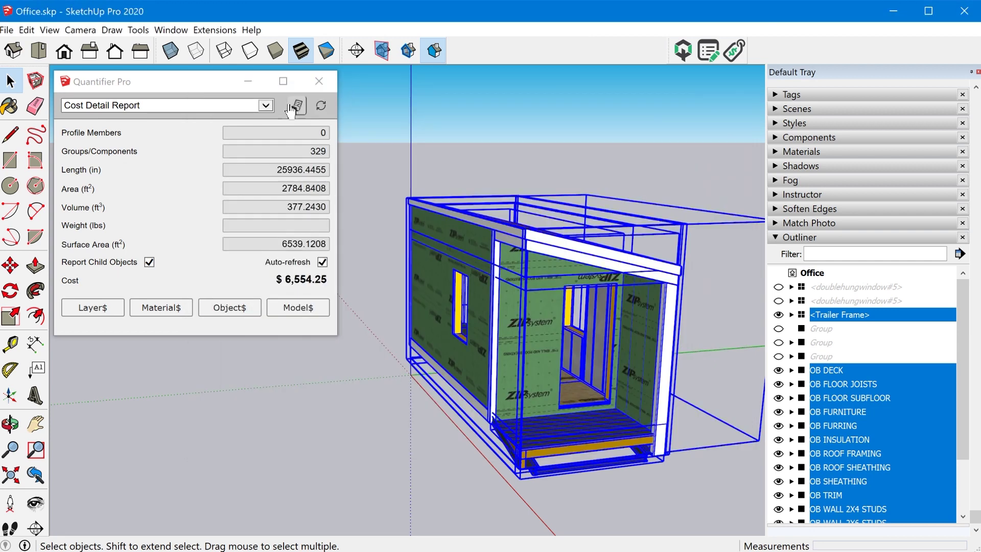
- View the available report types and the report settings for currency, units, precision and the linked Excel file
left_click(263, 106)
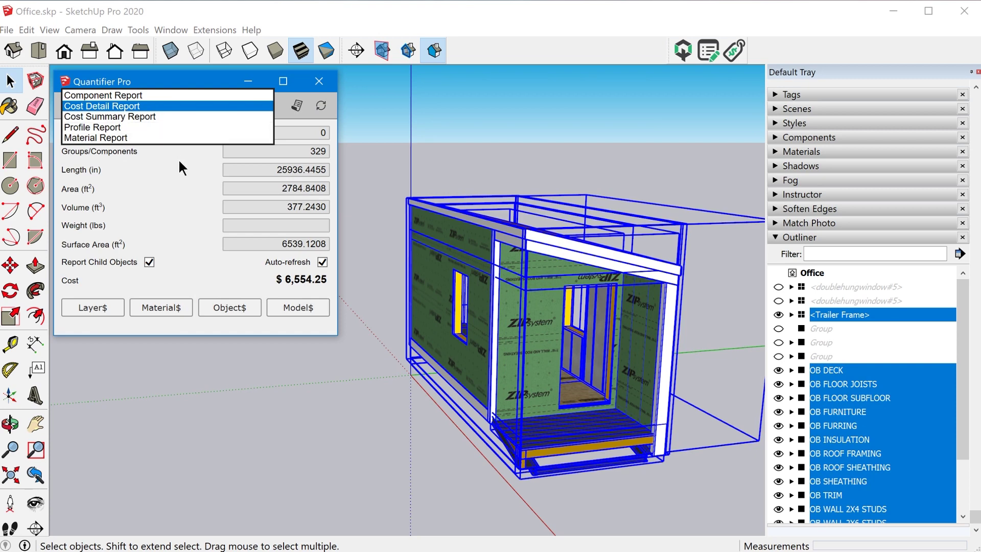
left_click(296, 105)
left_click(297, 106)
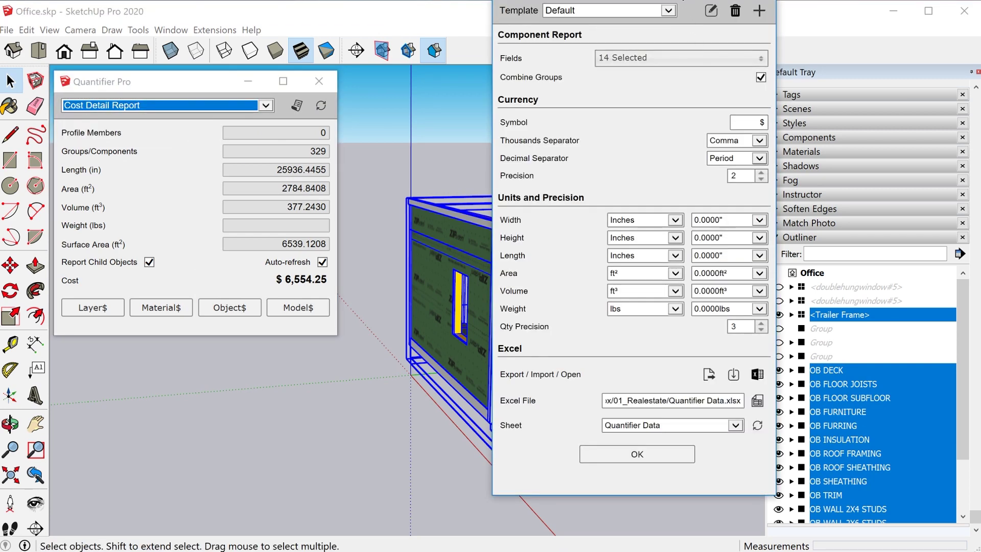
left_click_drag(680, 1, 781, 30)
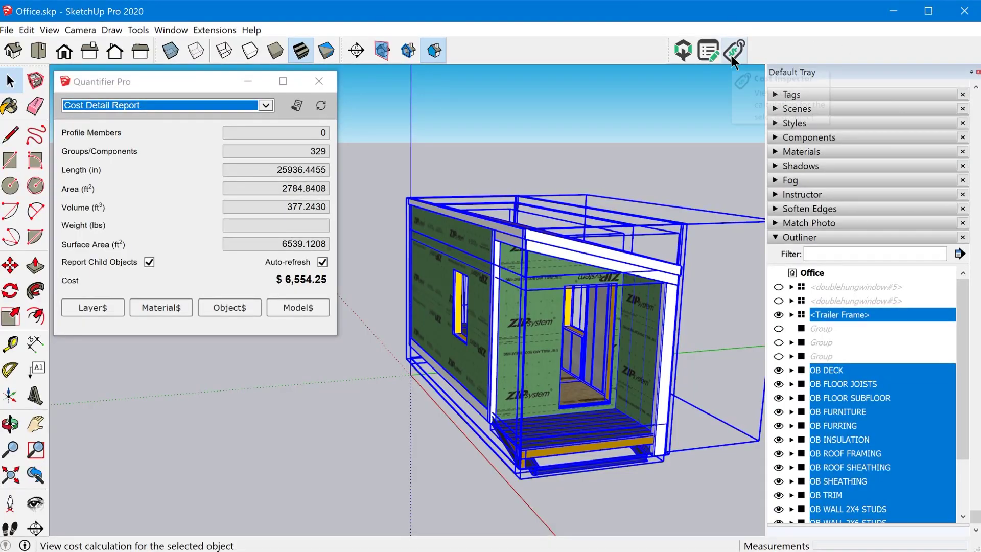
- Start the Cost Inspector, place its window below the model and inspect the OB INSULATION group
left_click(734, 51)
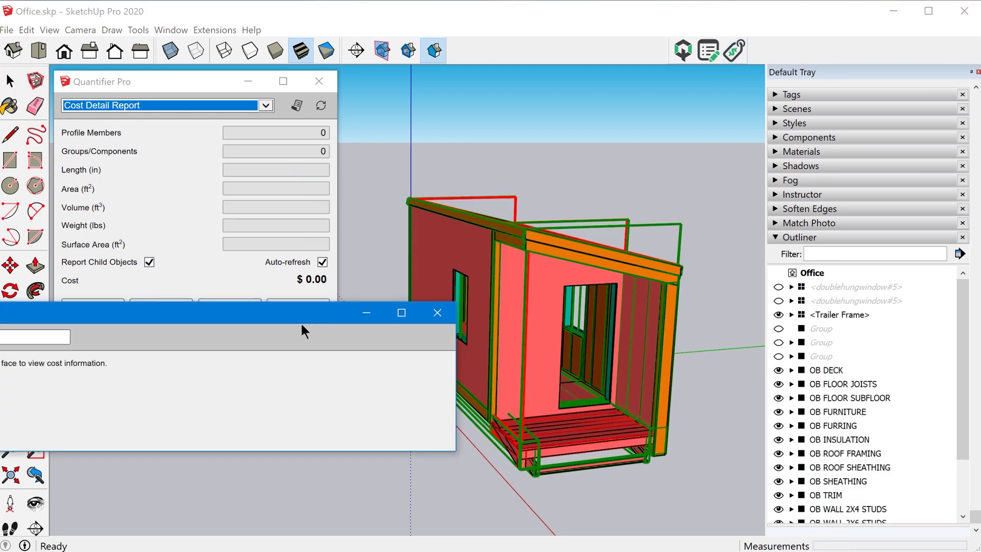
left_click_drag(305, 332, 523, 397)
left_click(520, 312)
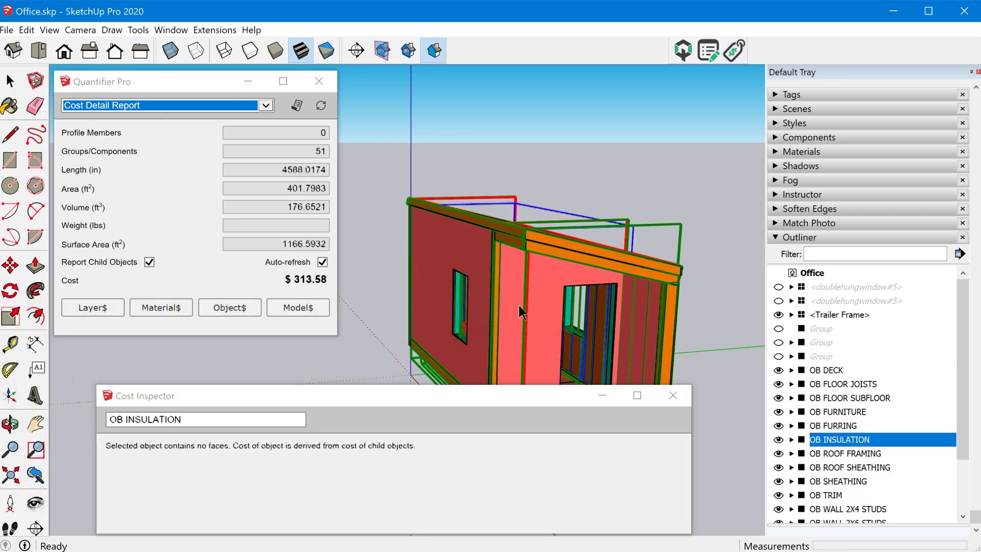
middle_click_drag(520, 312, 609, 365)
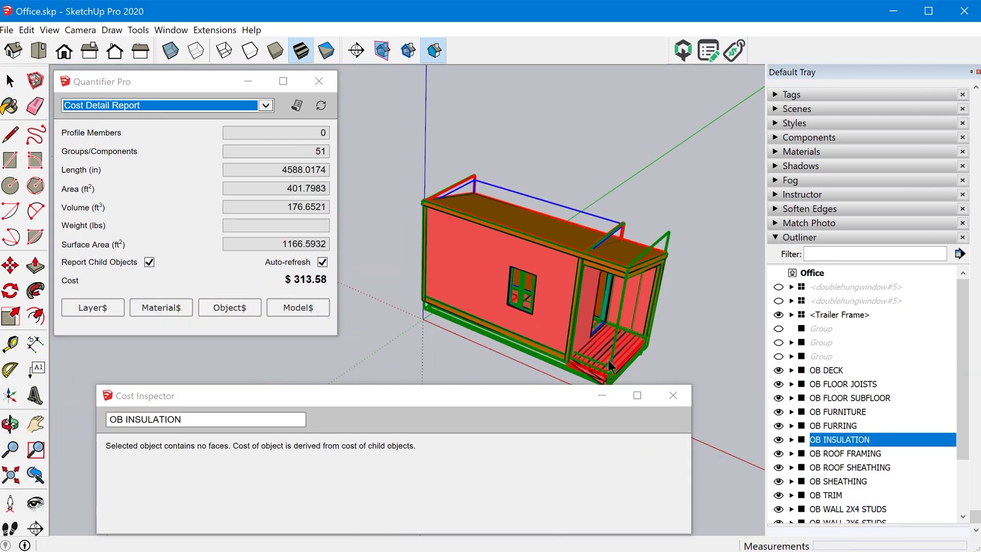
scroll(610, 365, "up", 3)
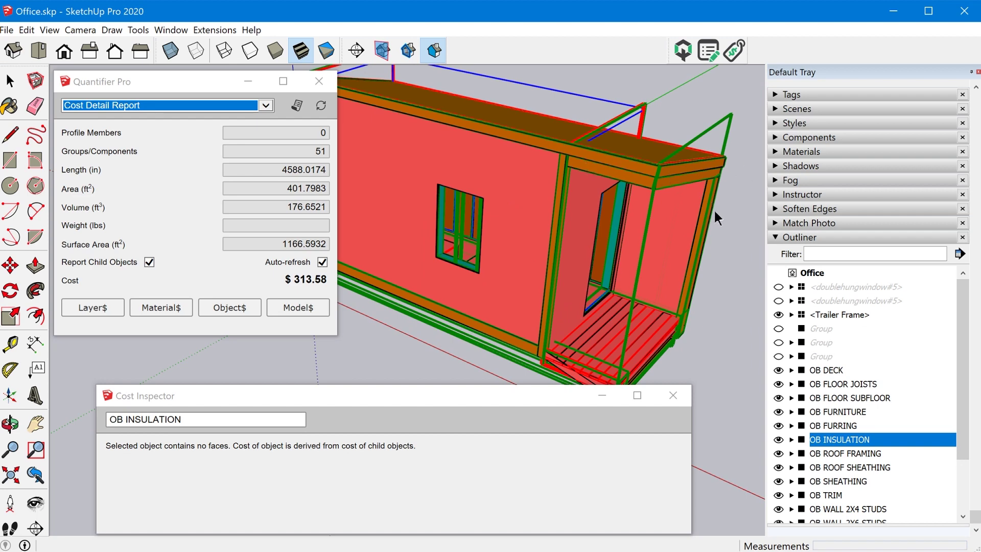
- Inspect the cost information of the OB DECK group at the office entrance with the Cost Inspector
middle_click_drag(691, 244, 624, 385)
scroll(609, 346, "up", 5)
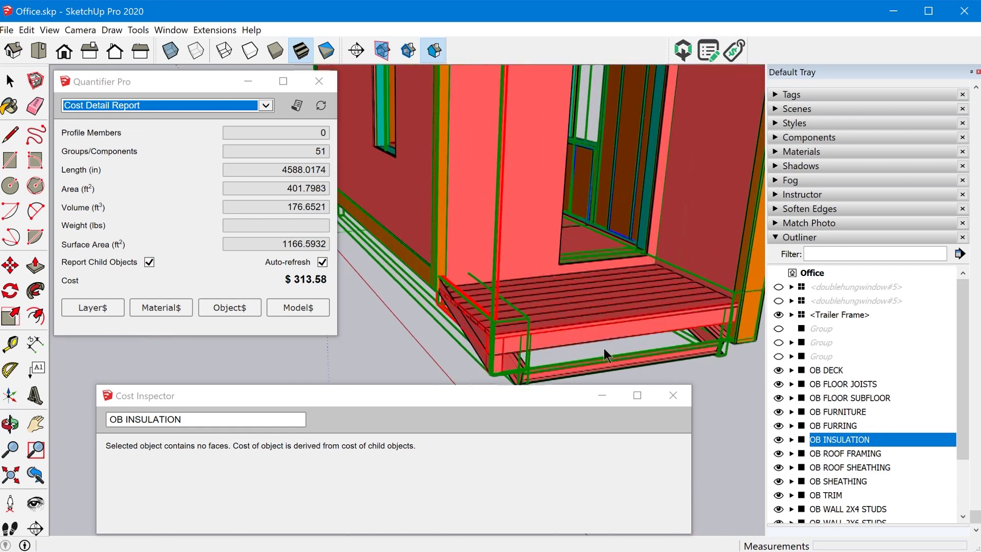
left_click(520, 330)
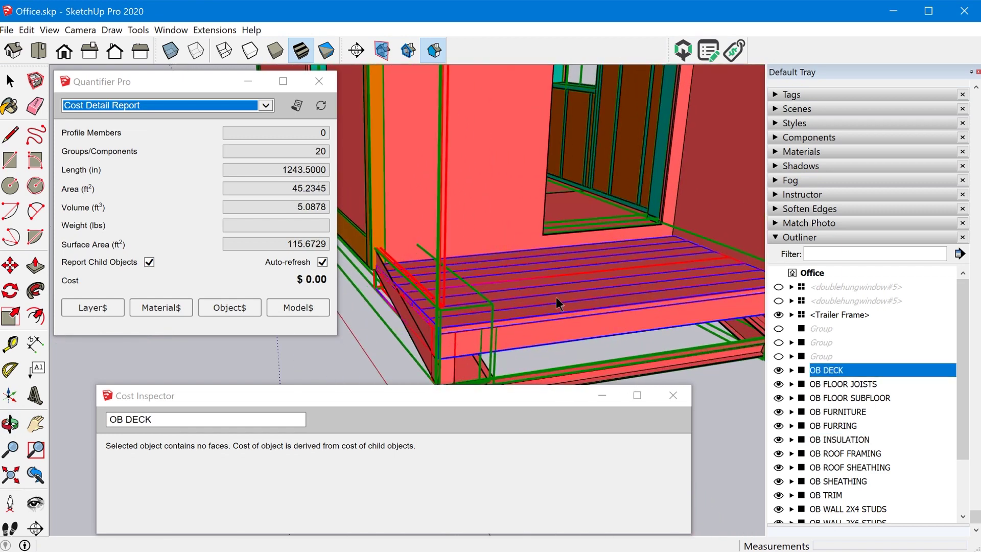
middle_click_drag(558, 303, 616, 309)
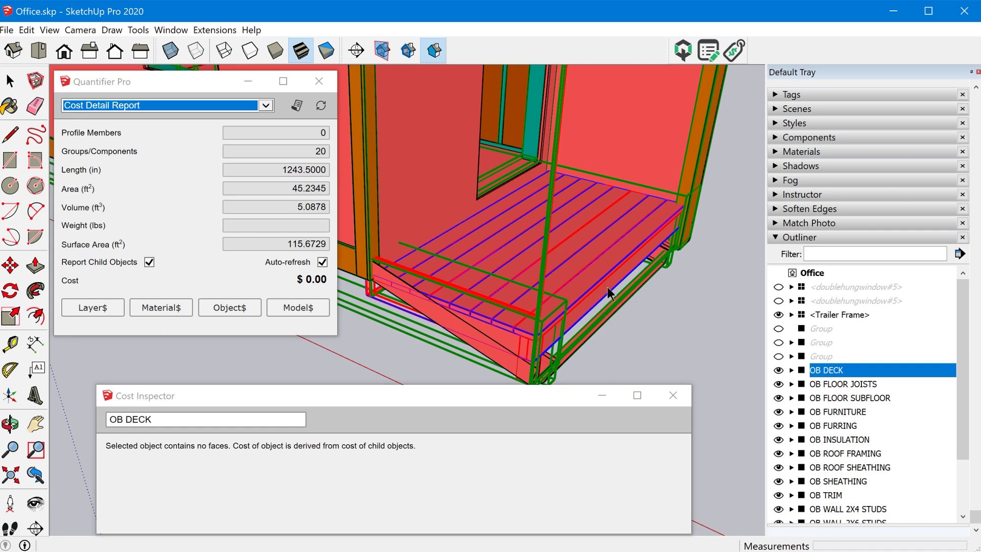
scroll(605, 291, "down", 5)
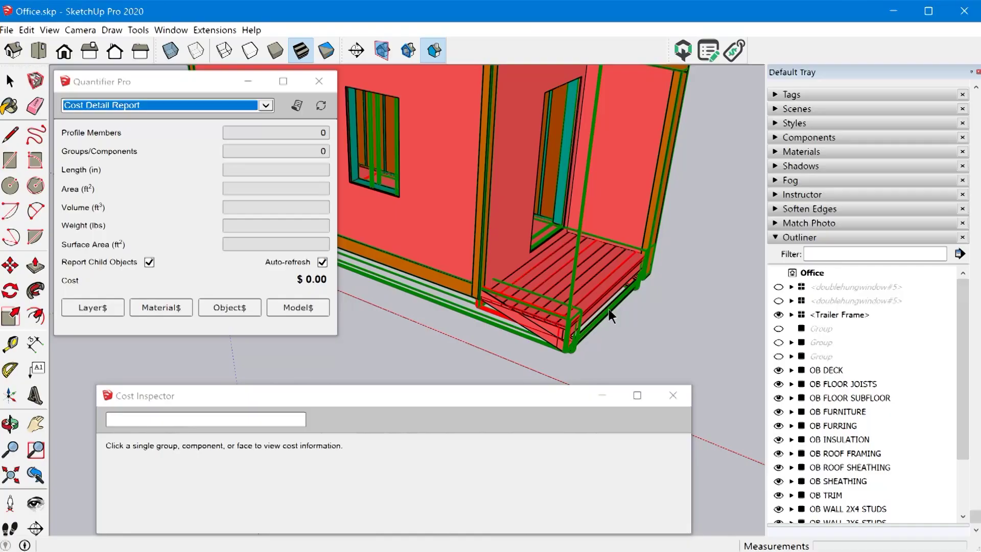
- Examine the Cost Inspector's colour coding on the roof and rear walls of the office
middle_click_drag(584, 321, 511, 237)
scroll(414, 219, "up", 5)
scroll(414, 220, "down", 5)
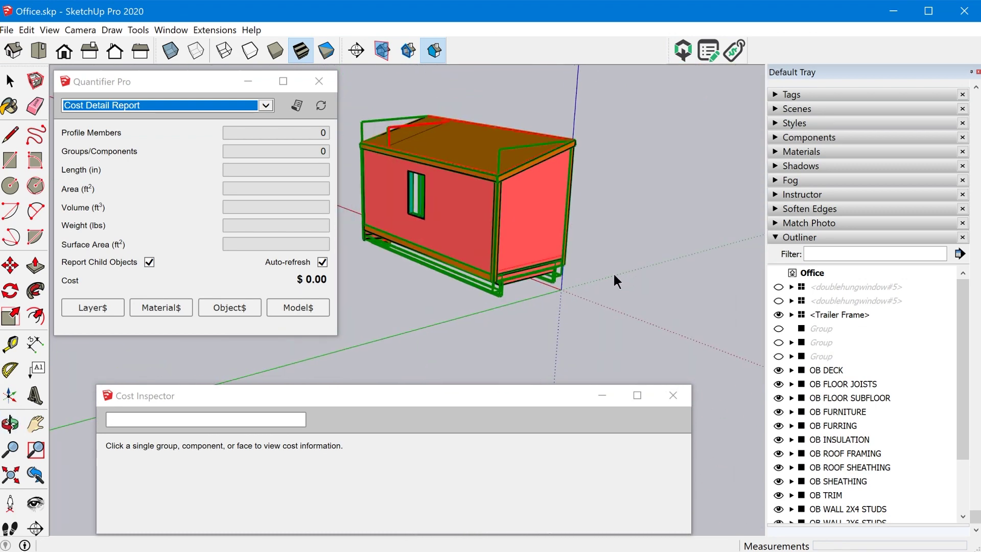
scroll(404, 154, "up", 3)
middle_click_drag(404, 153, 638, 227)
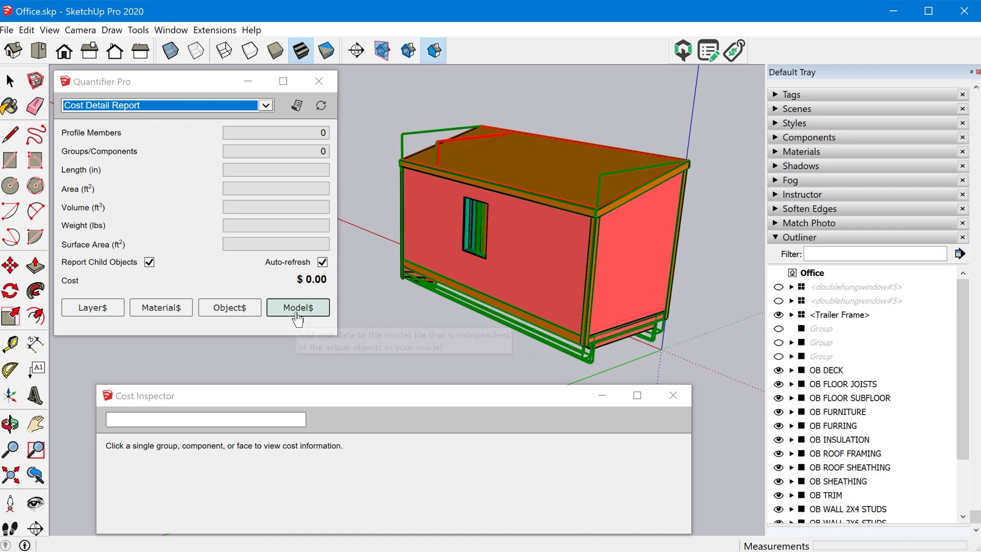
- Open the Model Cost Data and add a new cost line that is independent of the model's objects
left_click(297, 310)
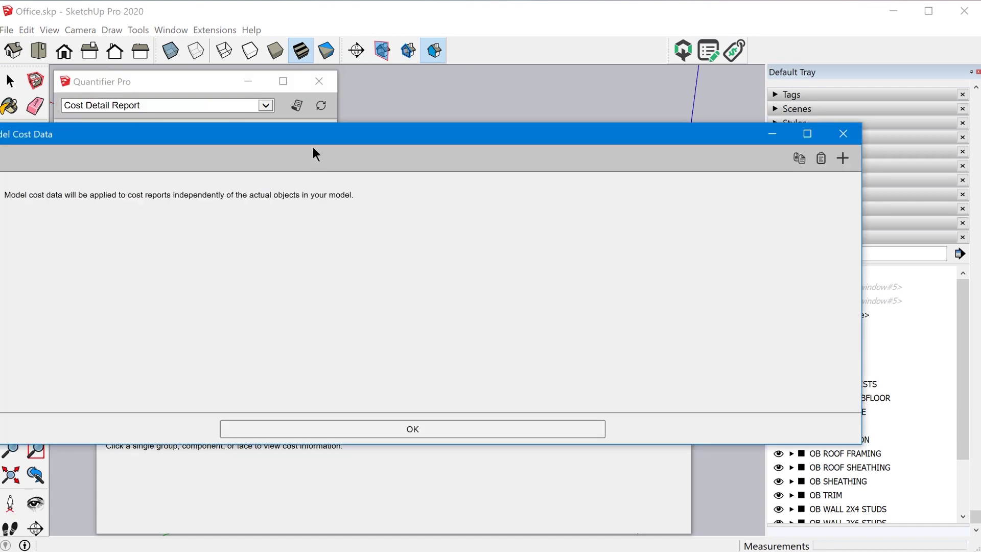
left_click_drag(312, 135, 451, 153)
left_click(949, 174)
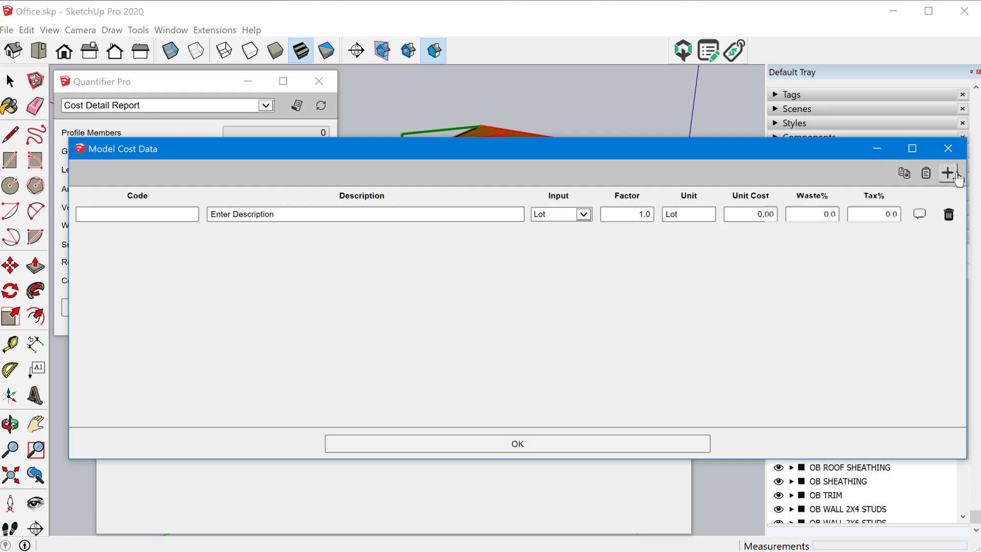